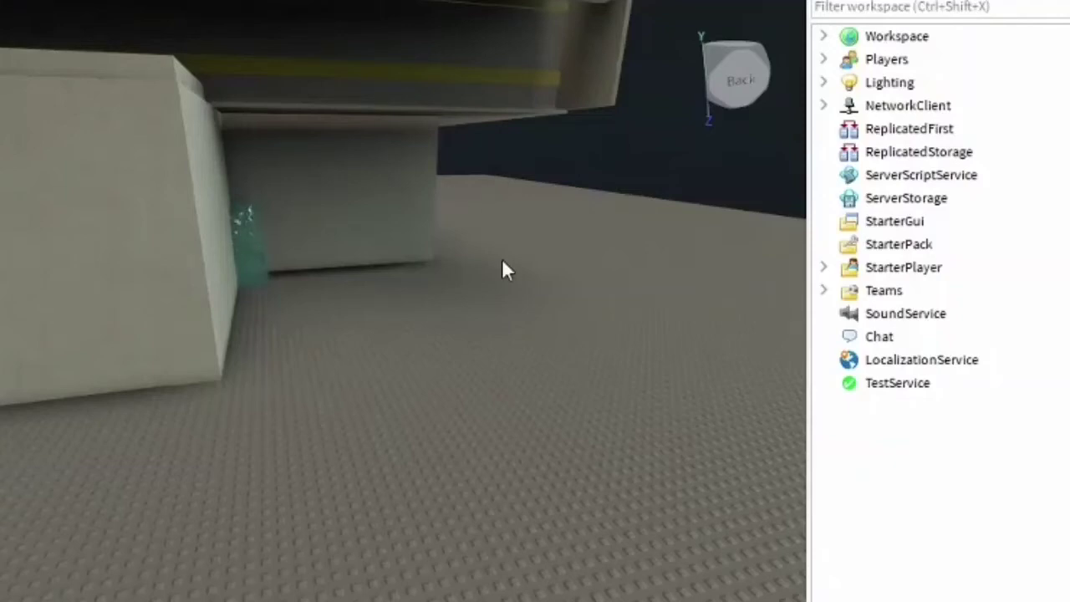
right_click_drag(474, 291, 422, 295)
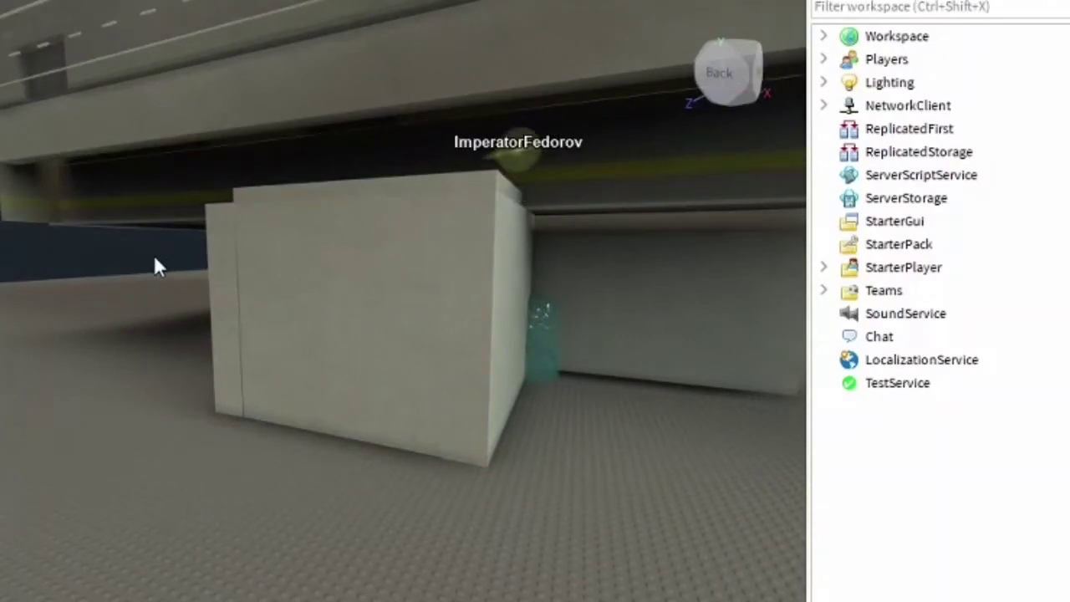
right_click_drag(155, 256, 140, 239)
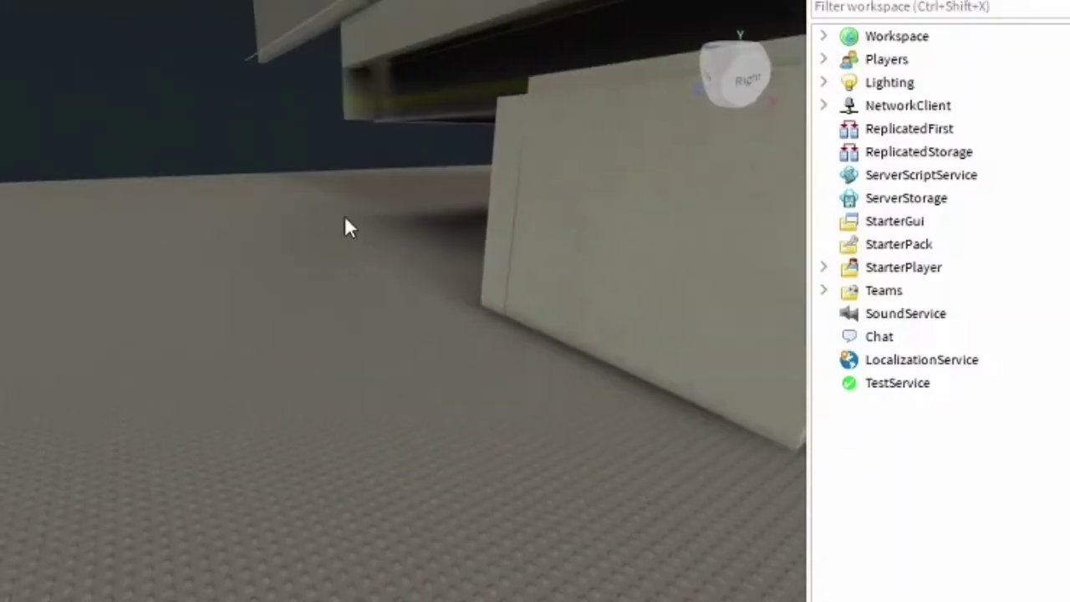
mouse_move(344, 216)
right_mouse_down()
mouse_move(336, 213)
mouse_move(343, 217)
right_mouse_up()
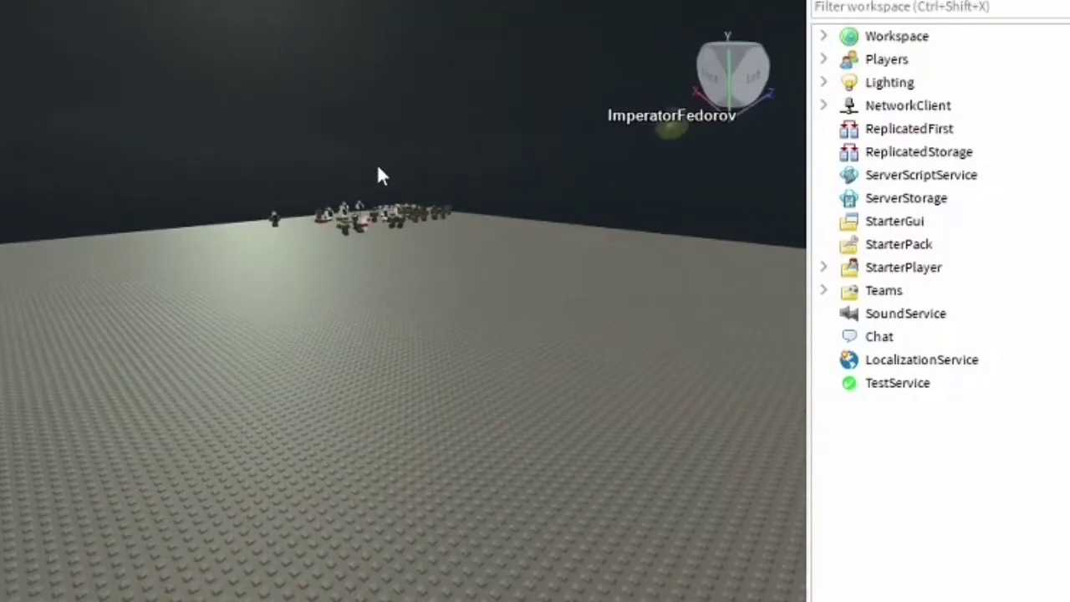
right_click_drag(406, 158, 424, 196)
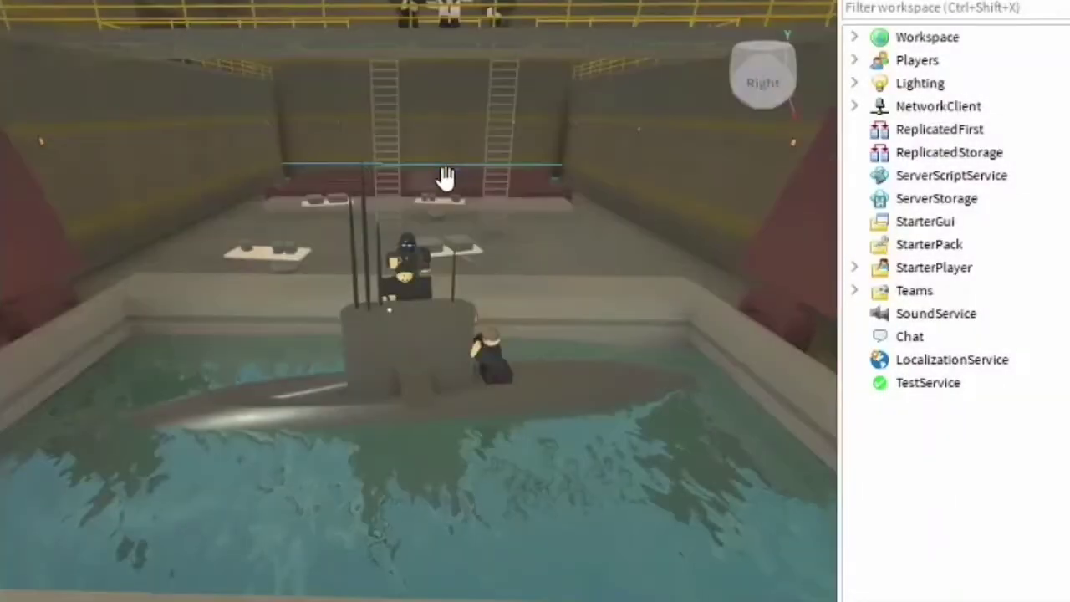
right_click_drag(443, 175, 444, 191)
Try the ShadowMap and Future technologies of the Lighting service on the submarine hangar, and close its properties
left_click(911, 85)
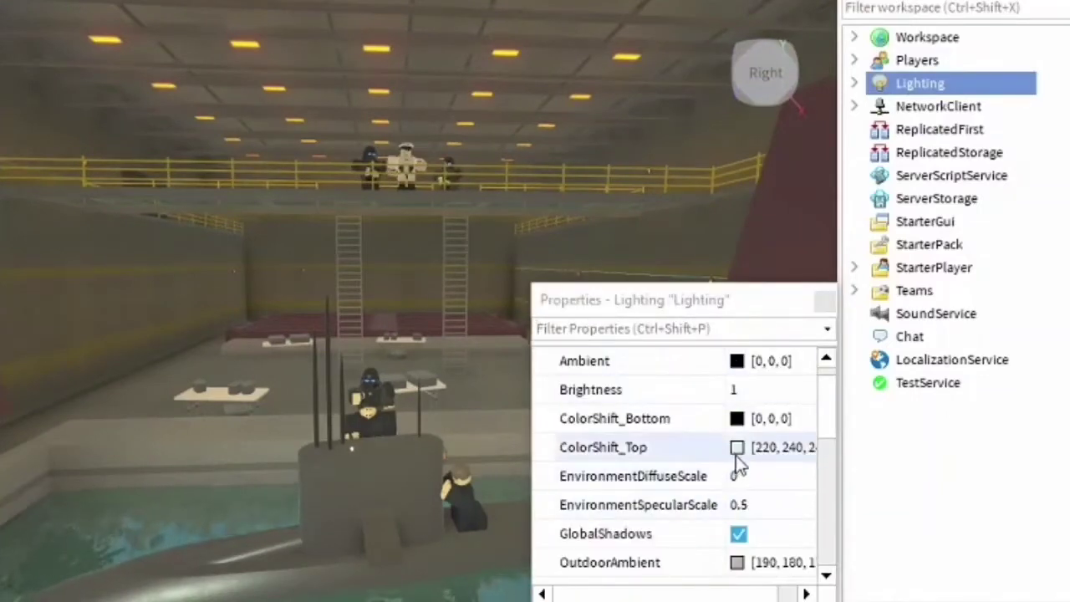
scroll(770, 427, "down", 3)
left_click(784, 424)
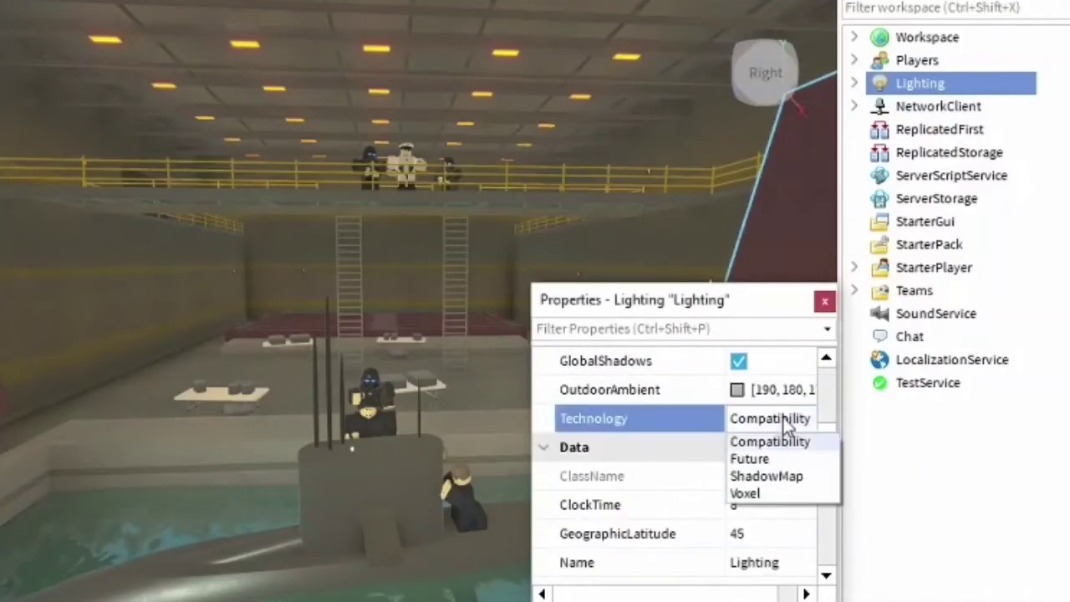
left_click(776, 477)
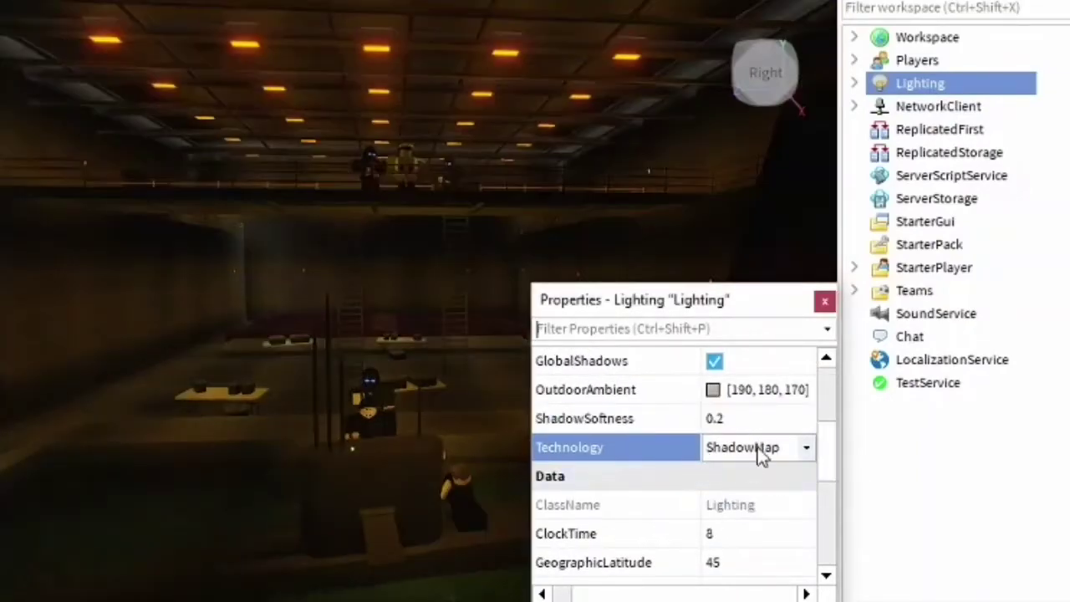
left_click(756, 488)
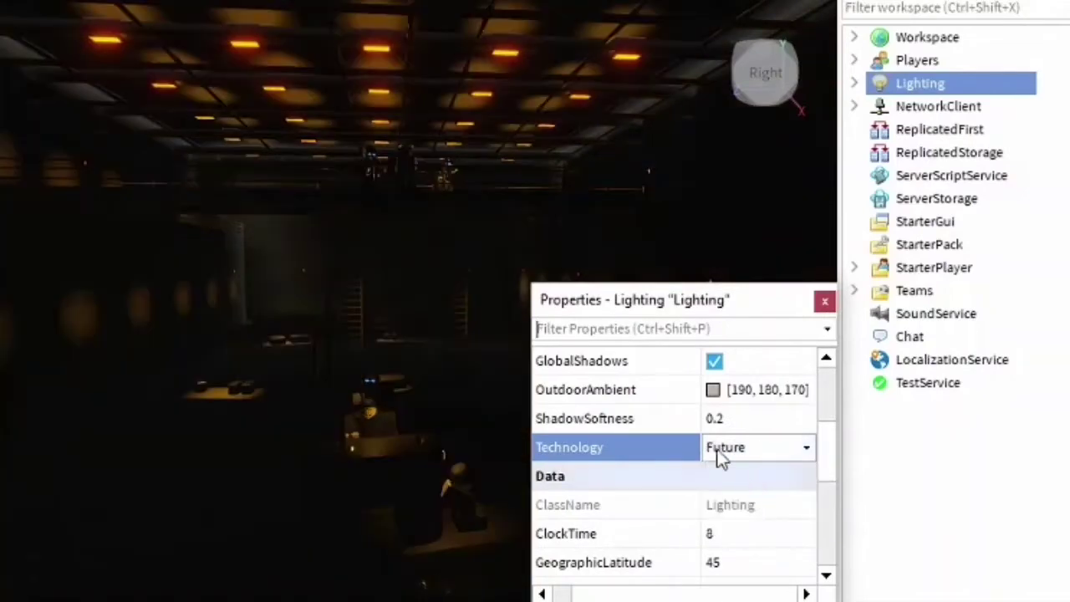
key("w")
right_click_drag(409, 254, 411, 254)
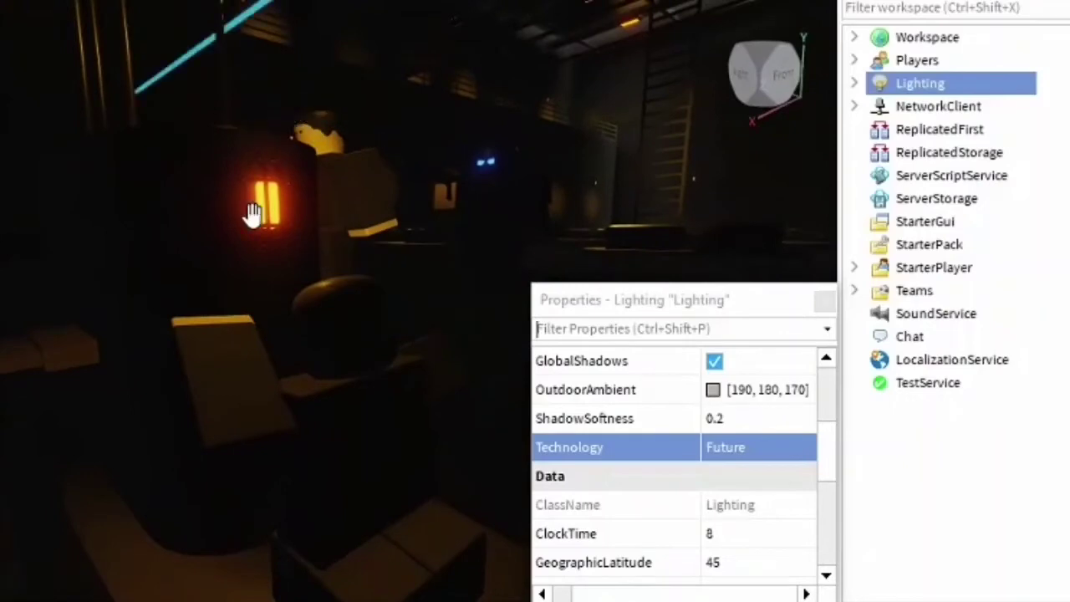
right_click_drag(288, 234, 294, 226)
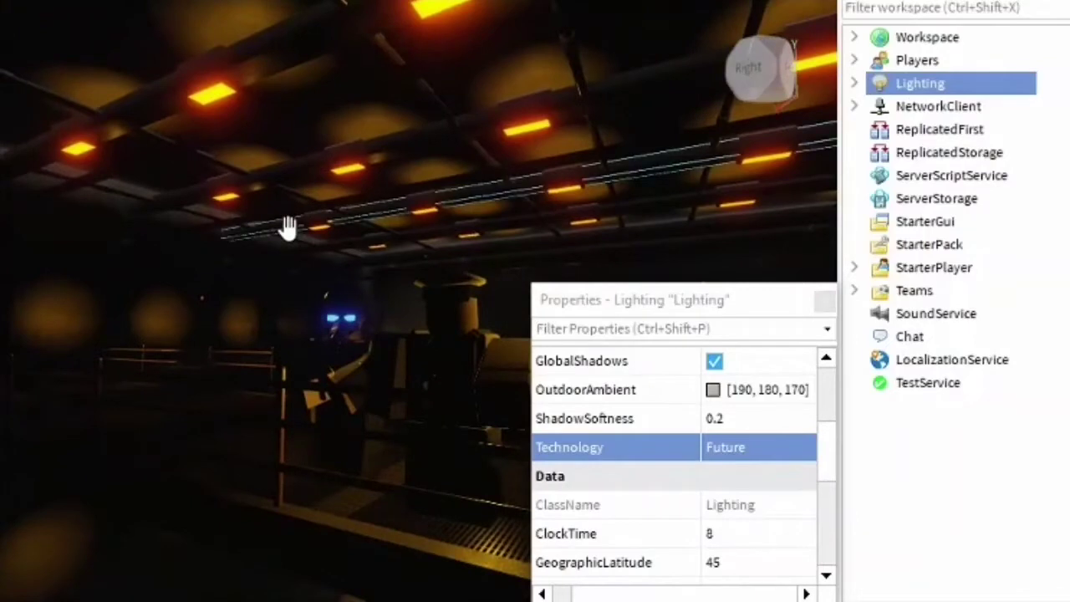
left_click(824, 301)
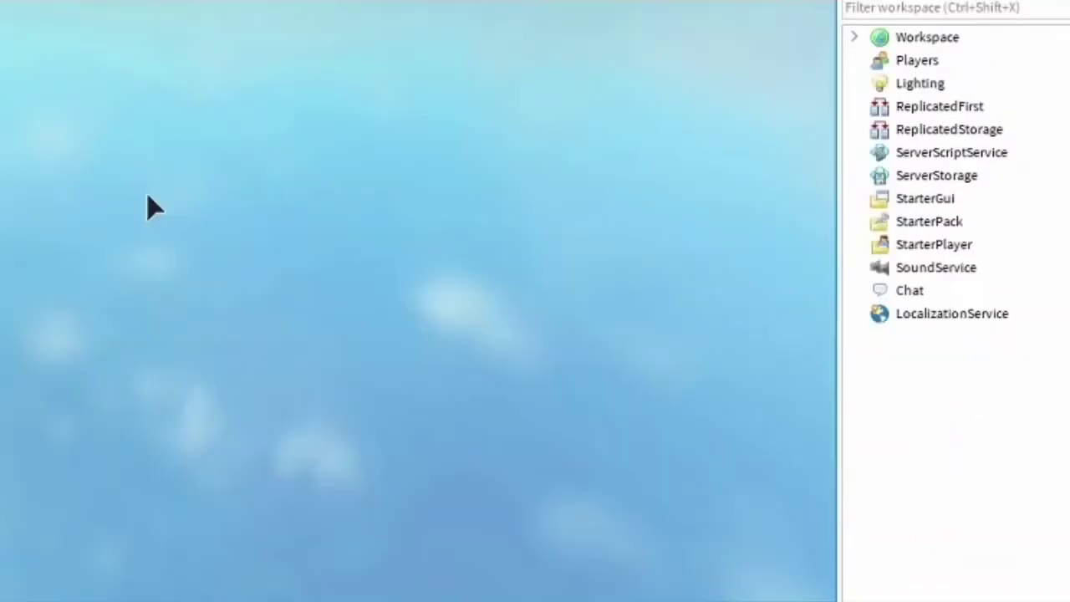
Place a text sign on the lit hangar wall, widen it and make it read FACTORY in white
key("F5")
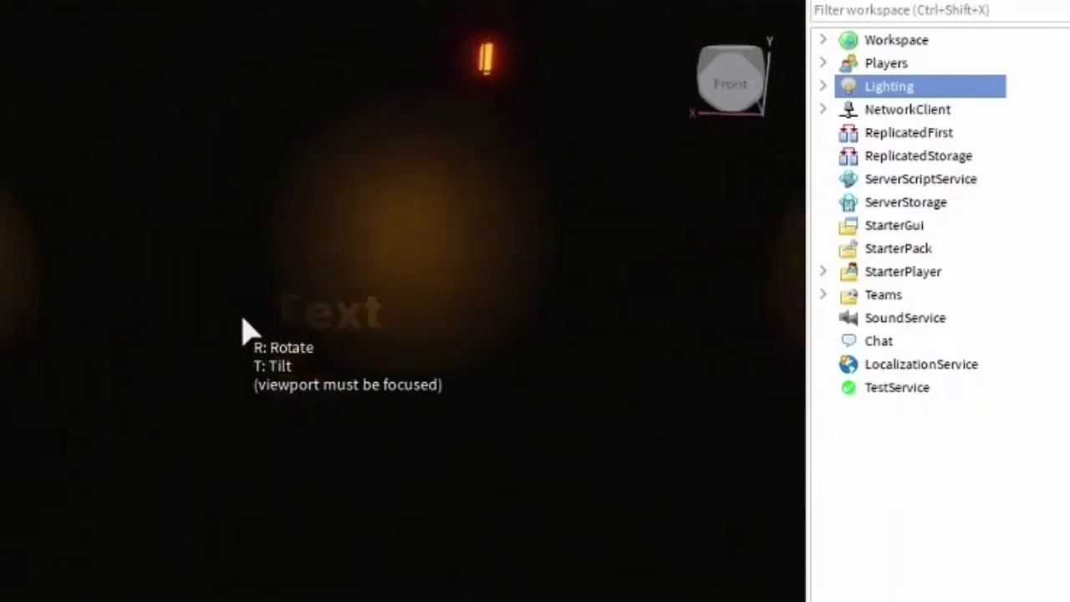
left_click(342, 220)
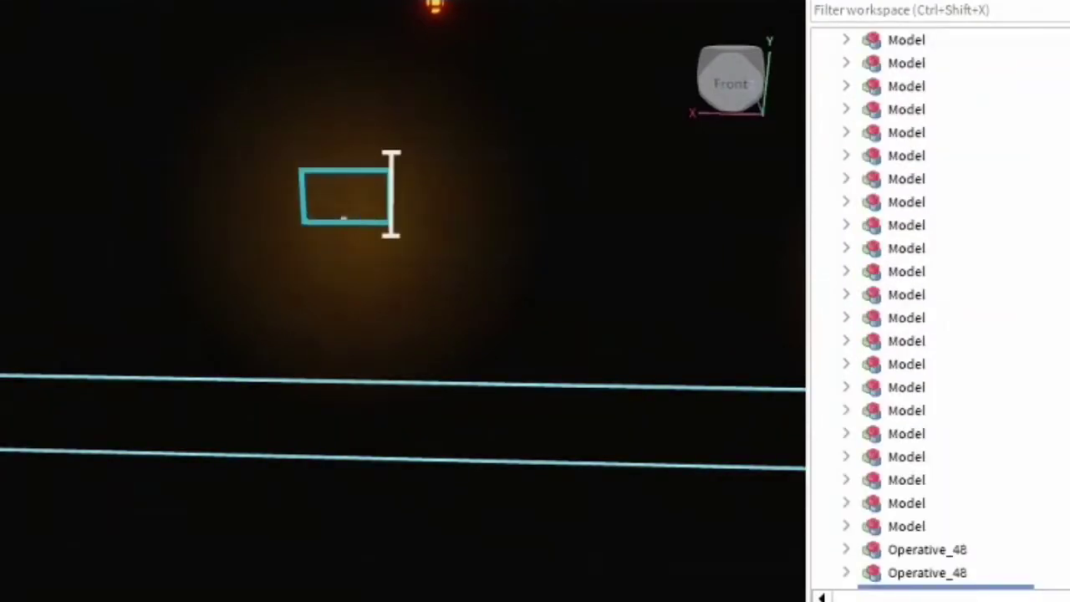
left_click_drag(390, 199, 520, 192)
left_click(302, 211)
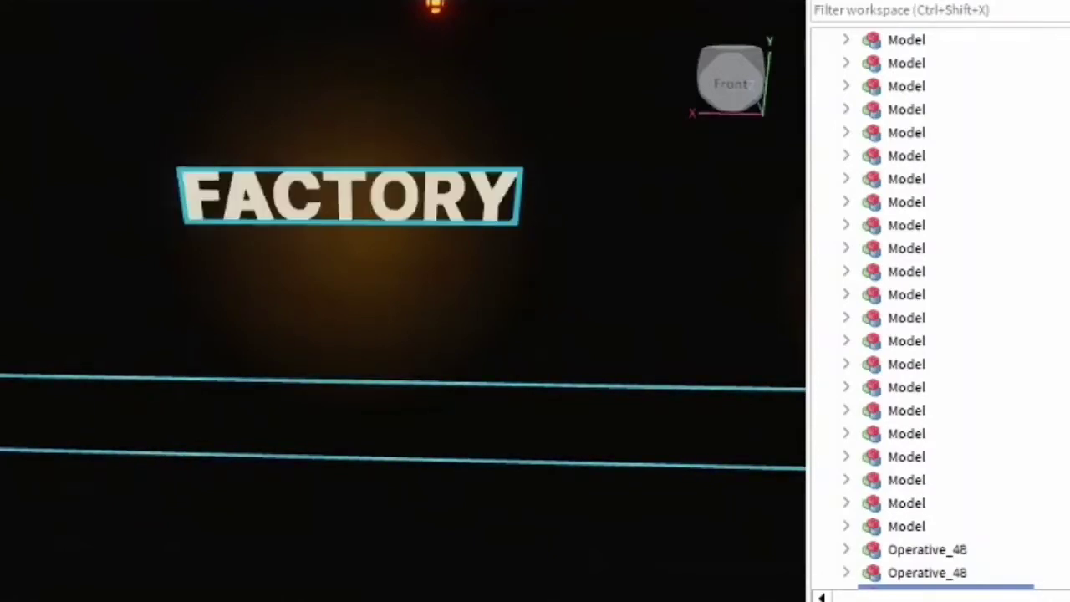
right_click_drag(172, 370, 153, 239)
left_click(153, 239)
Collapse the expanded Workspace tree so that only the top-level services are listed
scroll(152, 238, "down", 5)
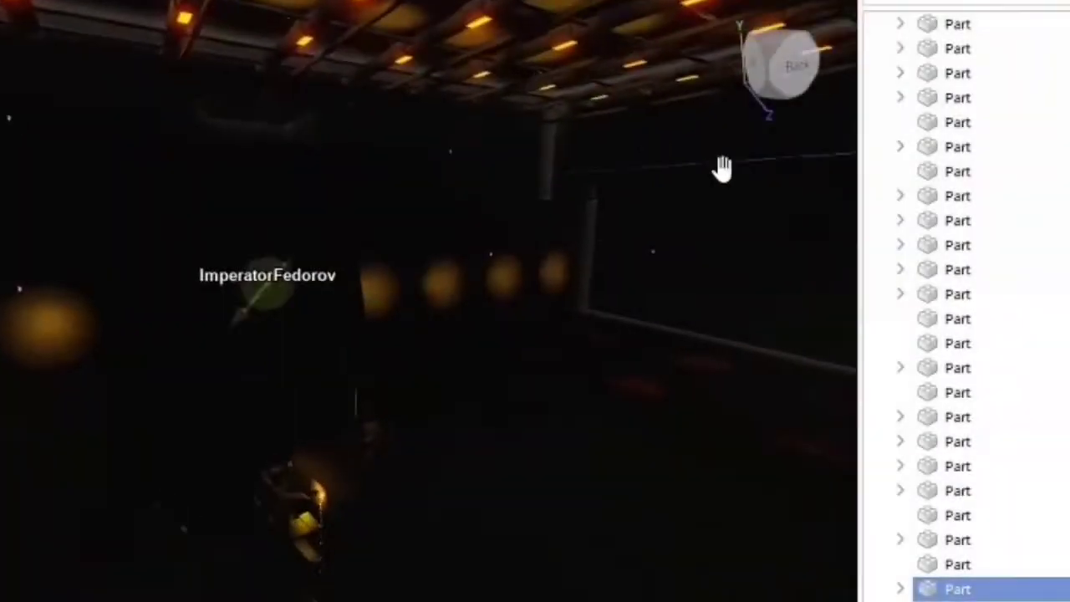
key("a")
scroll(986, 170, "up", 3)
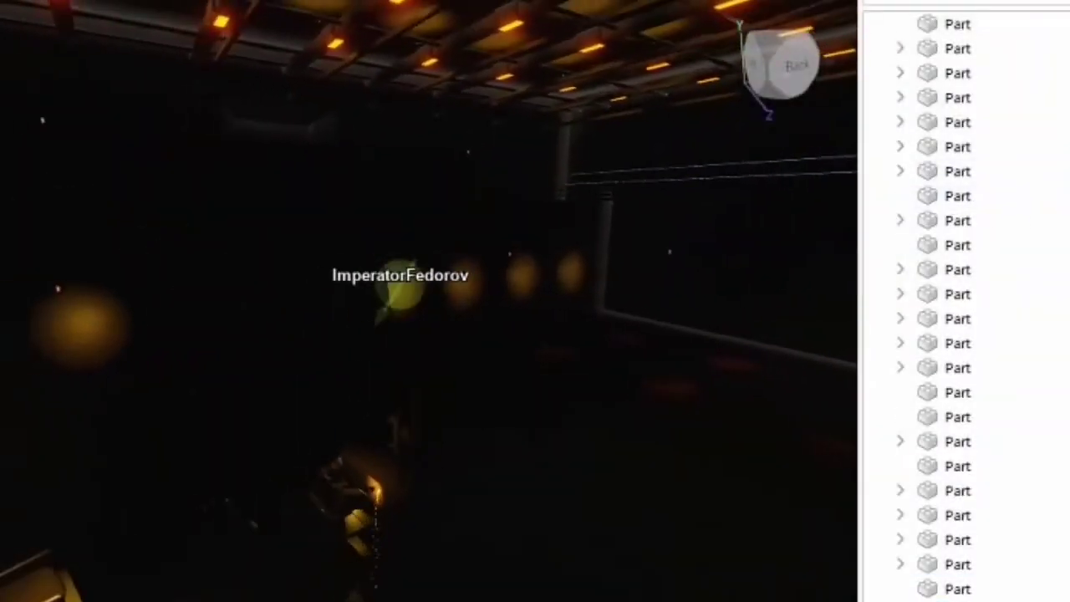
scroll(986, 170, "up", 10)
left_click(876, 24)
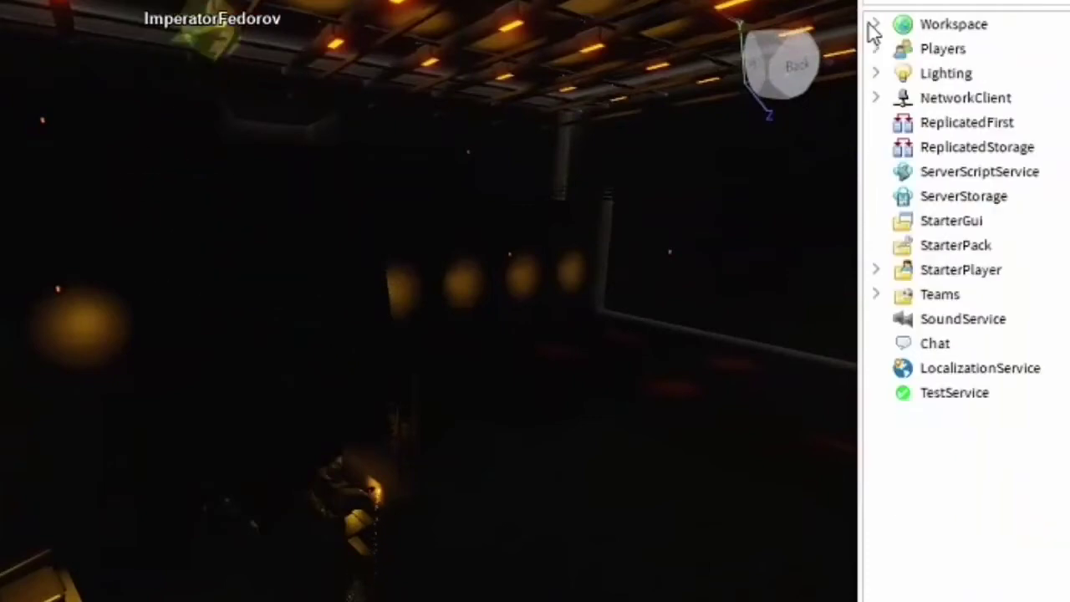
Set the Lighting service's technology to ShadowMap and close its properties
left_click(903, 72)
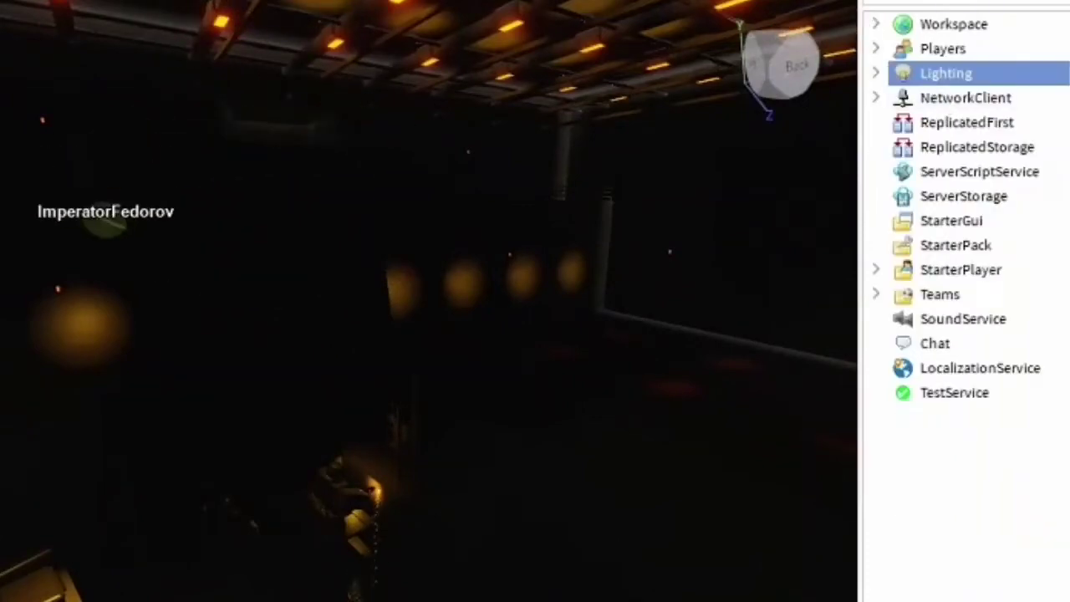
scroll(785, 493, "down", 2)
left_click(762, 461)
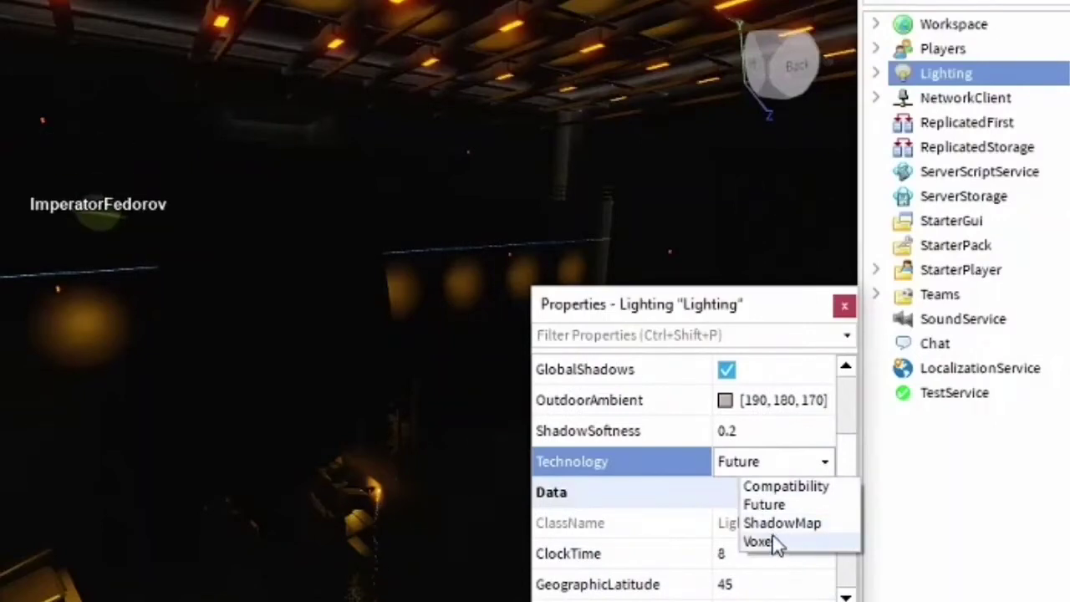
left_click(782, 524)
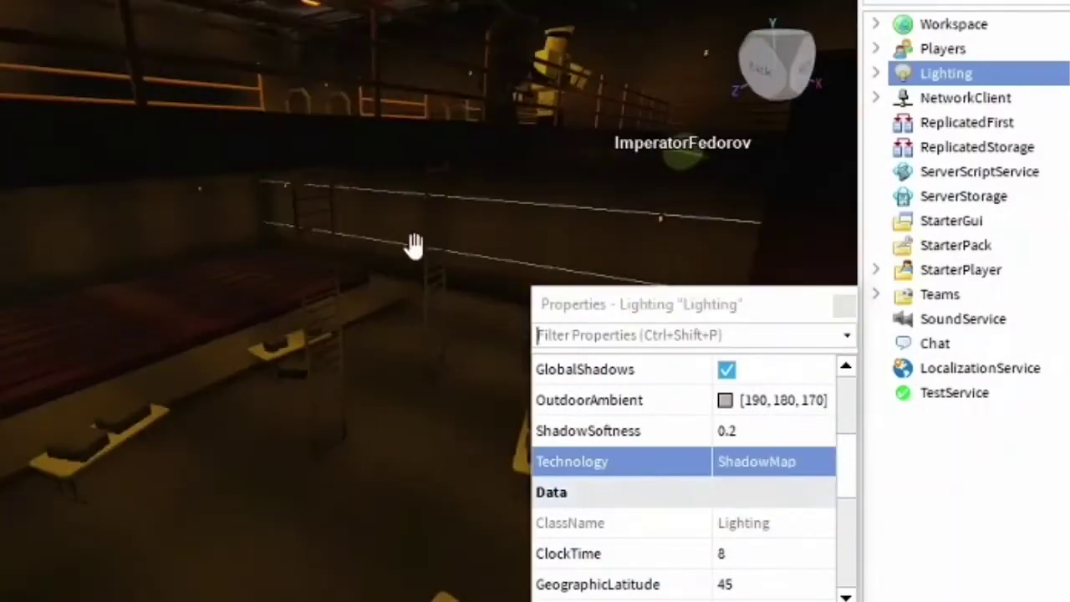
left_click(844, 306)
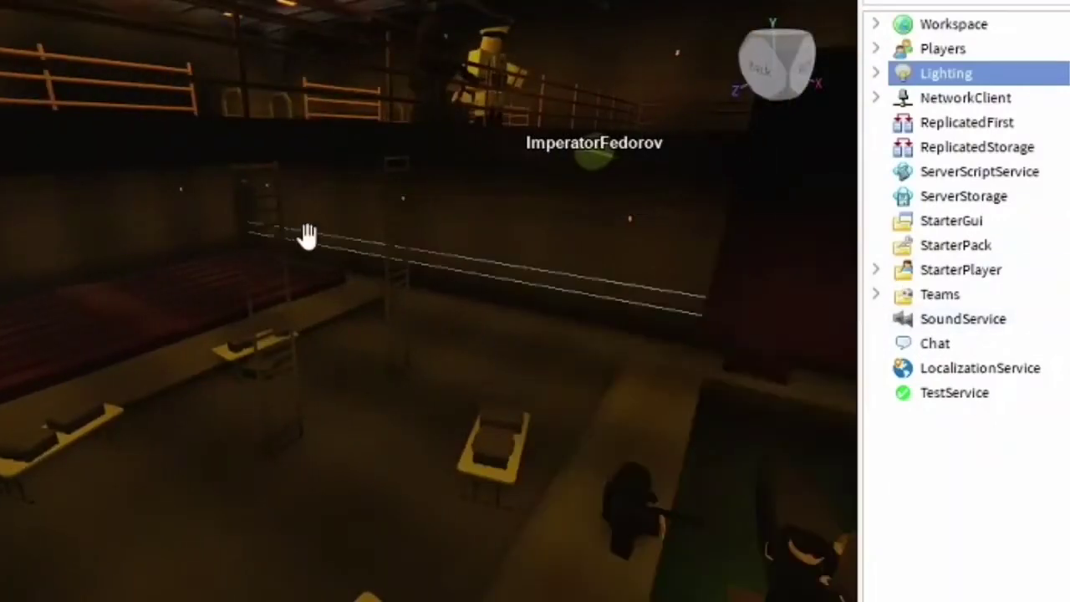
Try the brown ambient colour #6f5c37 on the Lighting service and return it to black
right_click_drag(307, 236, 308, 236)
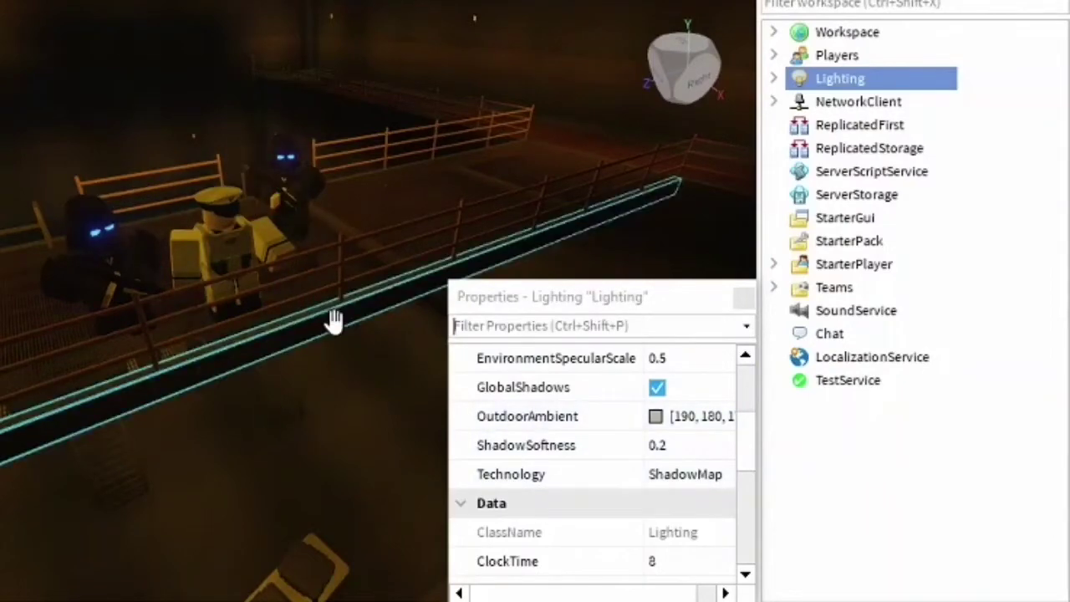
scroll(333, 320, "up", 2)
scroll(632, 437, "up", 1)
left_click(702, 451)
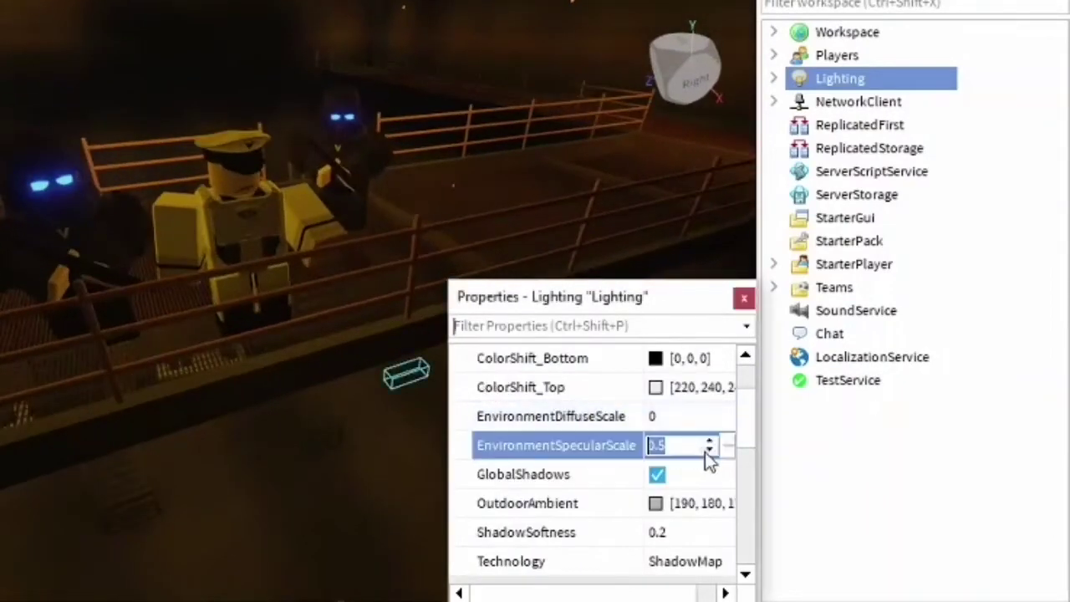
left_click(674, 389)
scroll(669, 404, "up", 1)
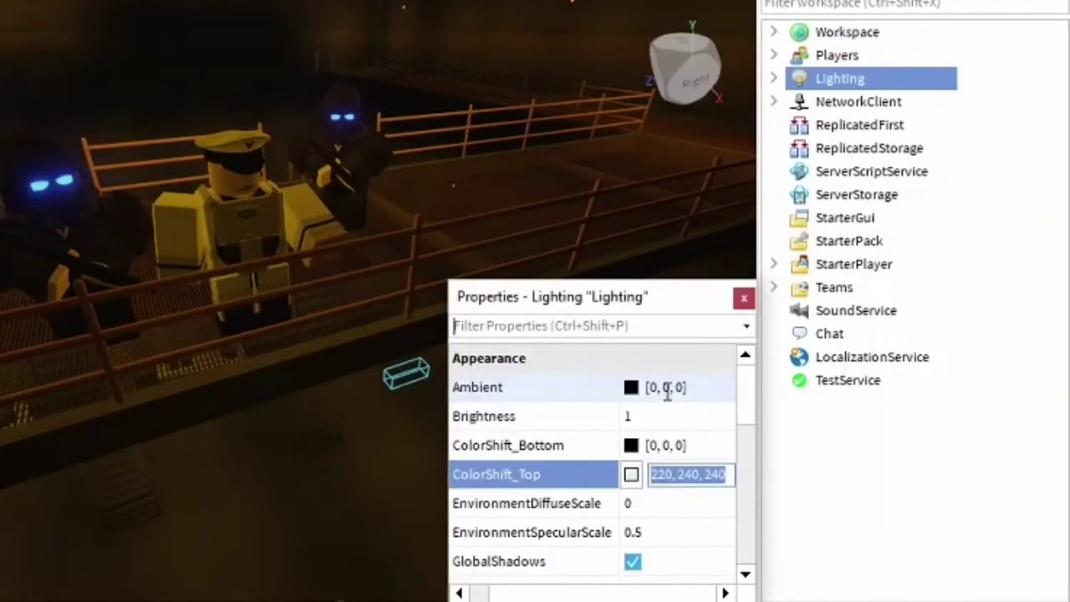
left_click(639, 390)
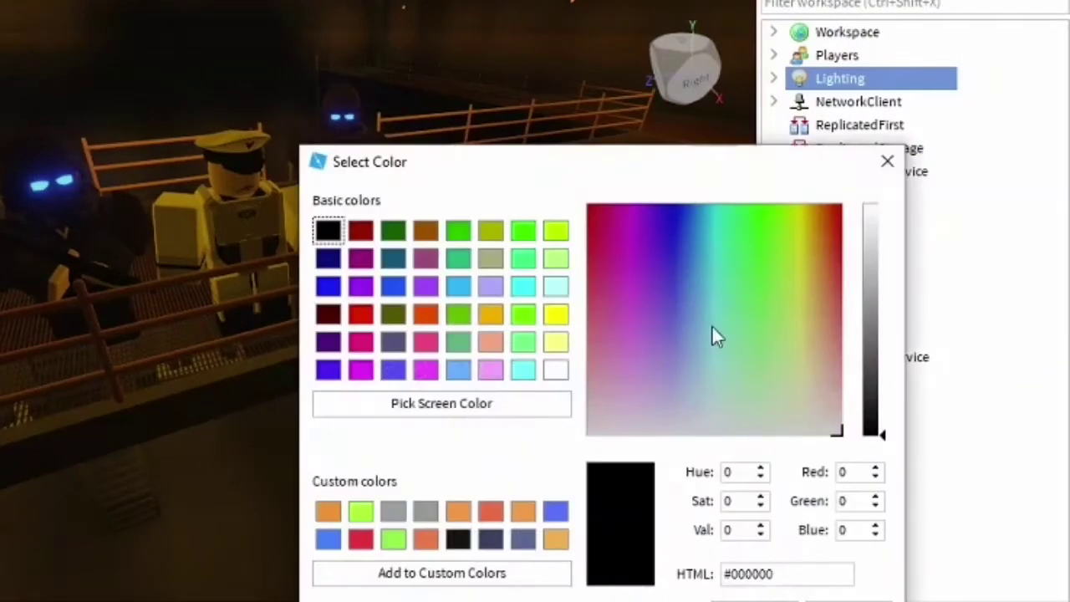
left_click_drag(873, 293, 865, 334)
left_click_drag(729, 294, 719, 329)
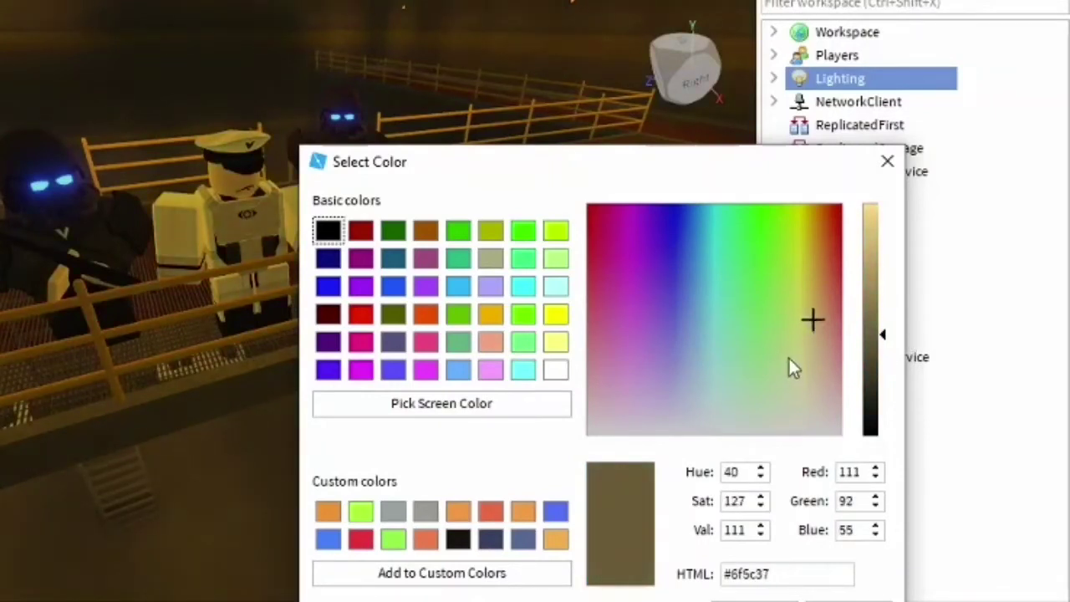
left_click(879, 445)
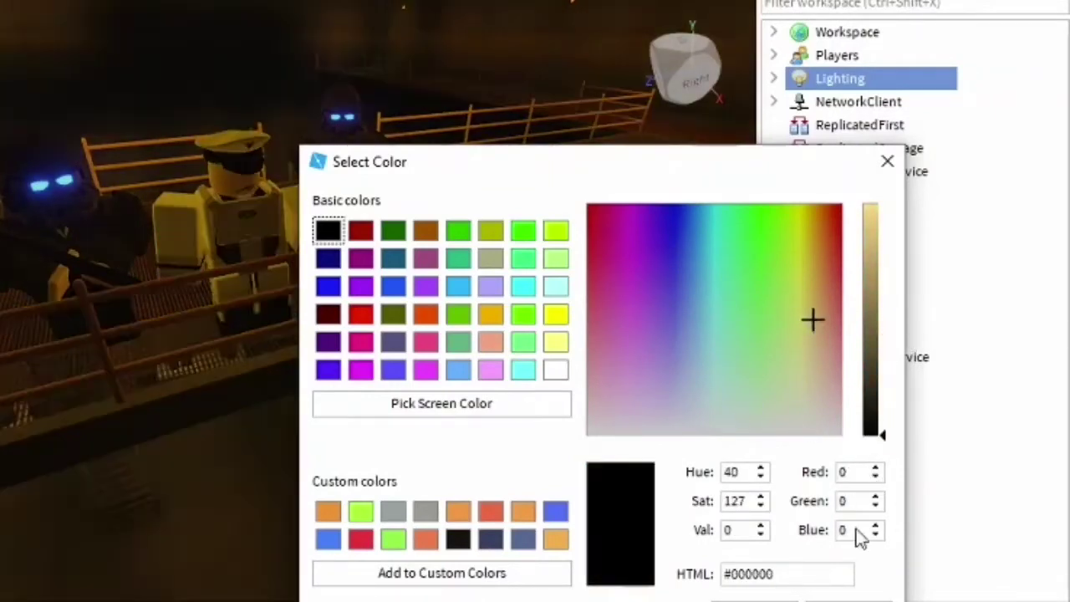
left_click(755, 600)
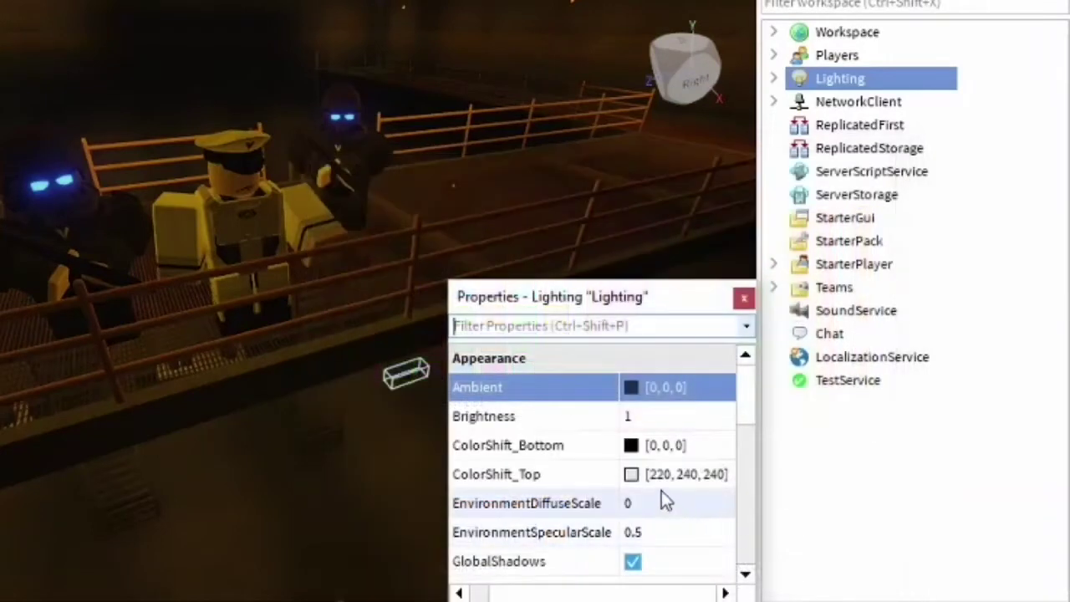
Set the Lighting service's brightness to 0 and its environment specular scale to 1
left_click(691, 426)
left_click_drag(722, 423, 691, 426)
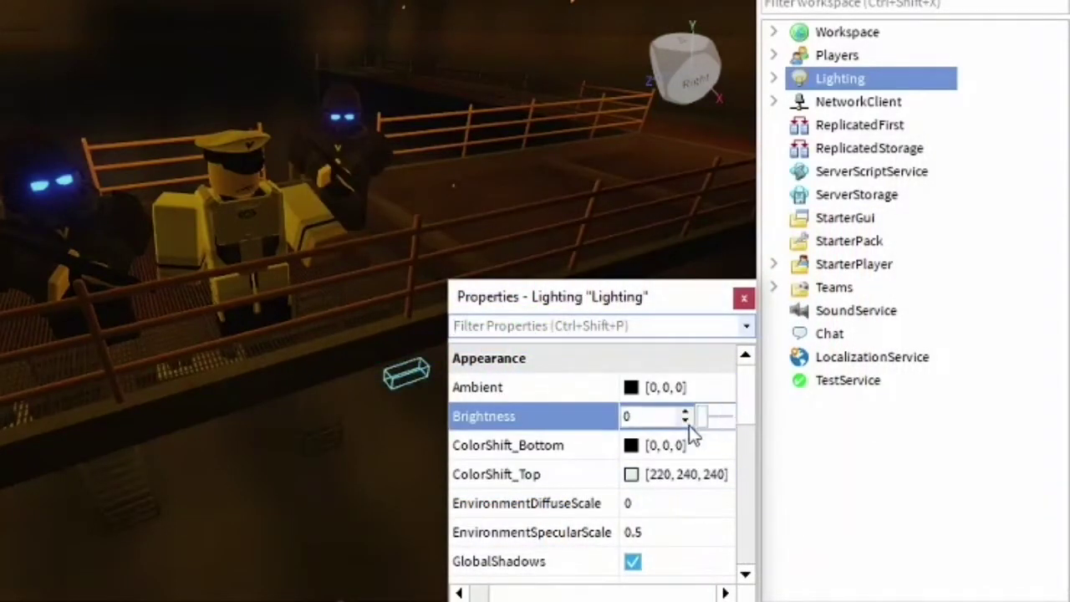
left_click(682, 533)
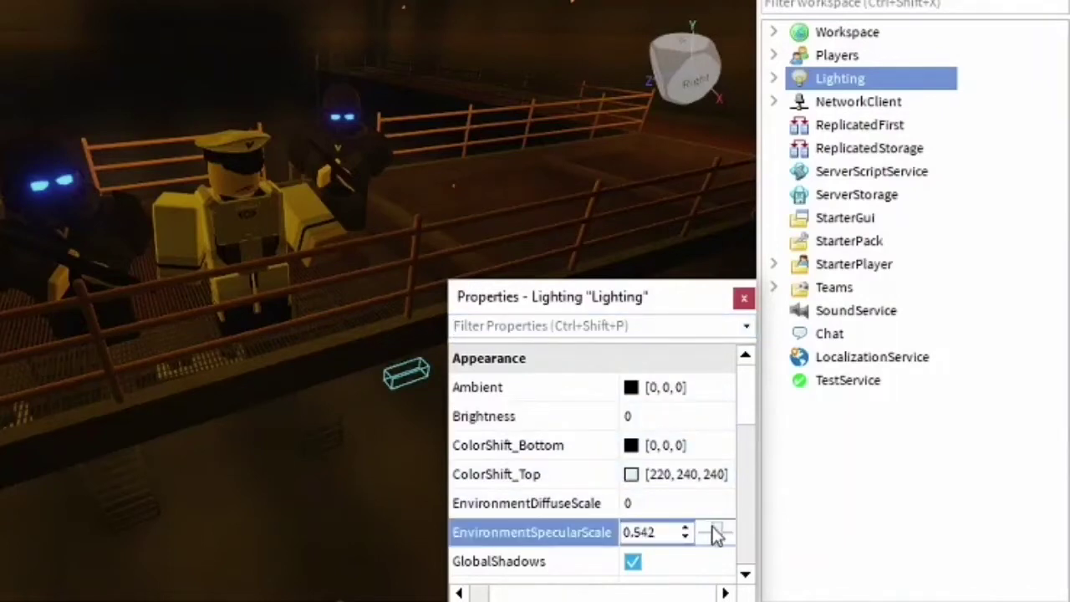
left_click_drag(717, 535, 745, 535)
Try the blue colour #00aaff as the Lighting service's outdoor ambient and cancel the colour choice
scroll(685, 504, "down", 2)
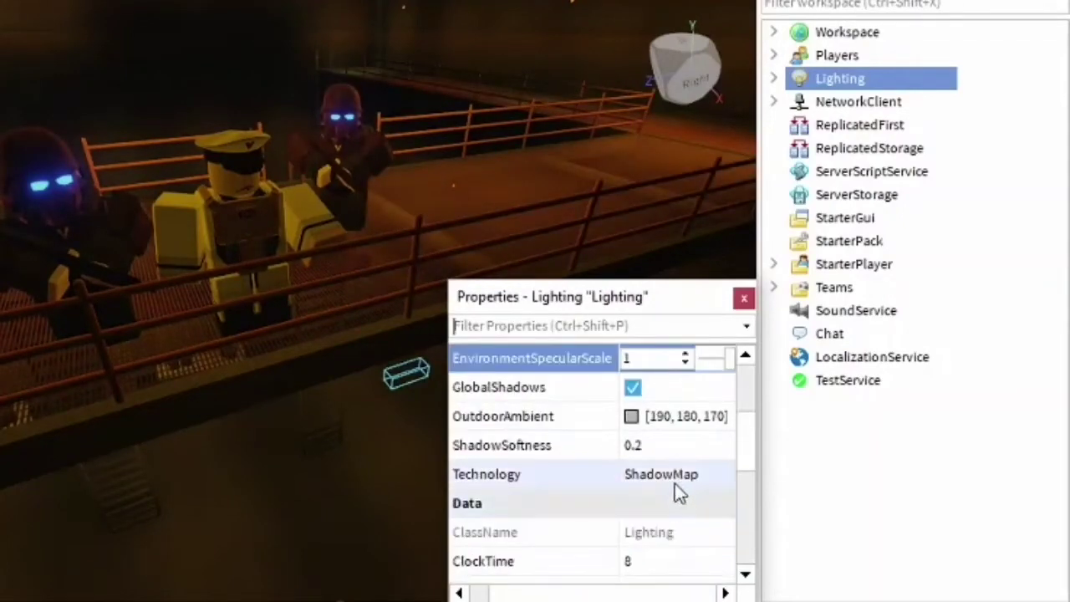
left_click(631, 416)
left_click(458, 286)
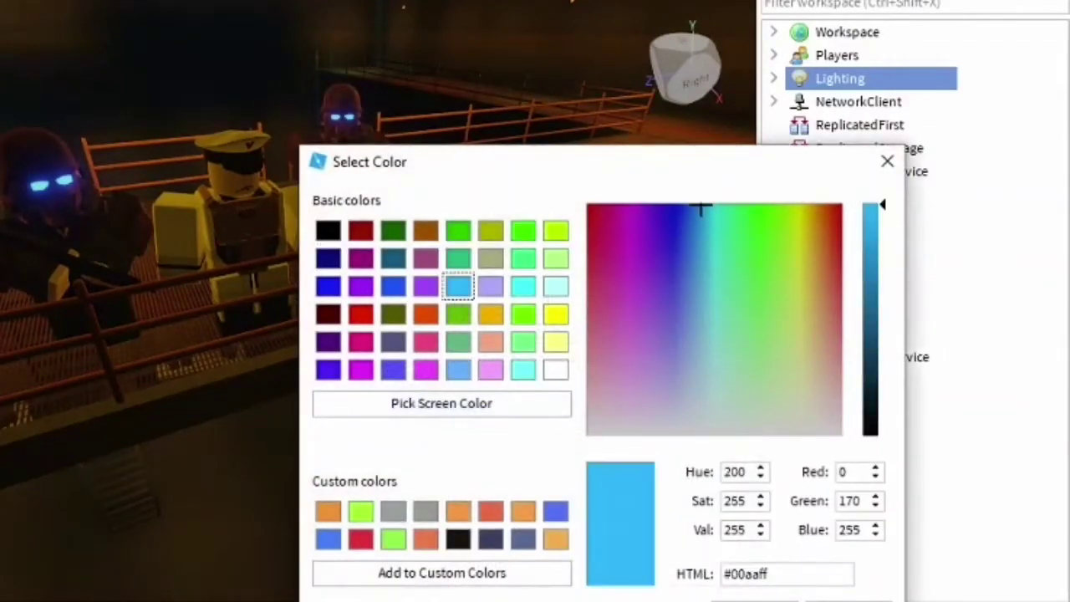
key("Escape")
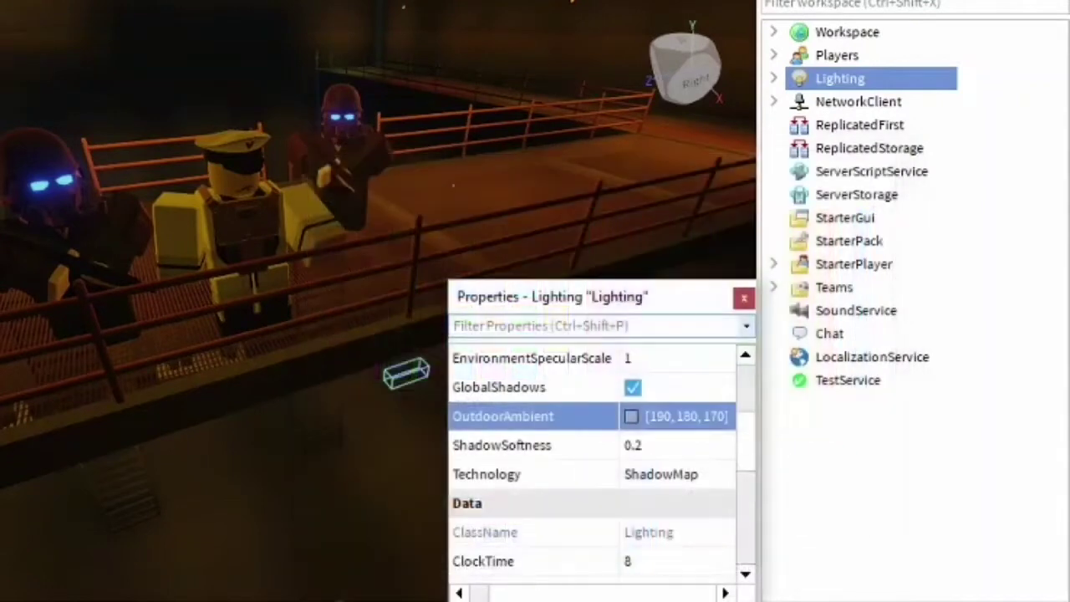
Set the Lighting service's shadow softness to 1
left_click(649, 453)
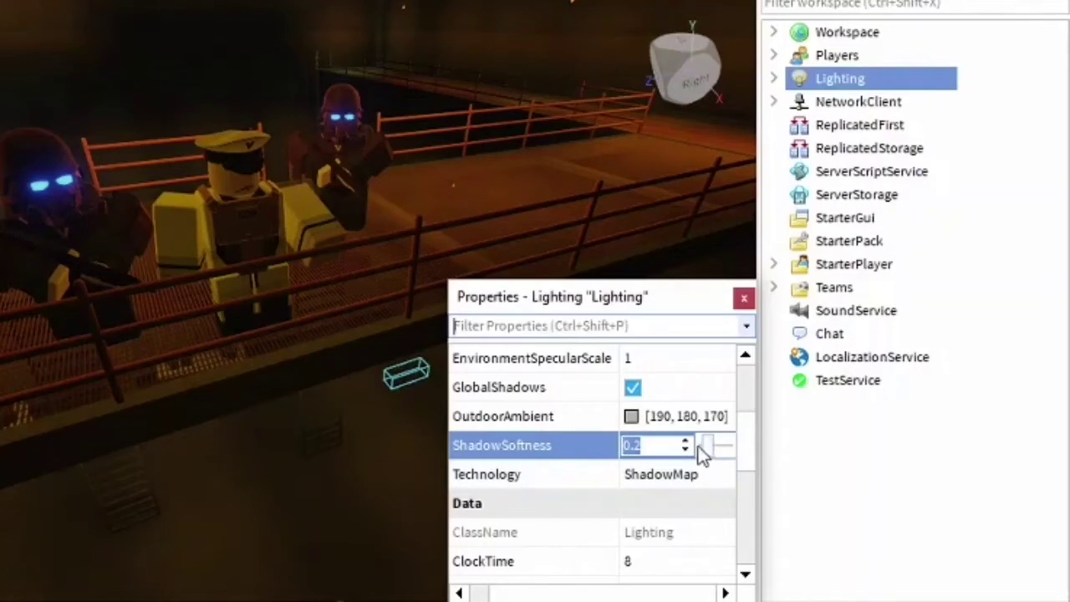
left_click_drag(706, 450, 719, 450)
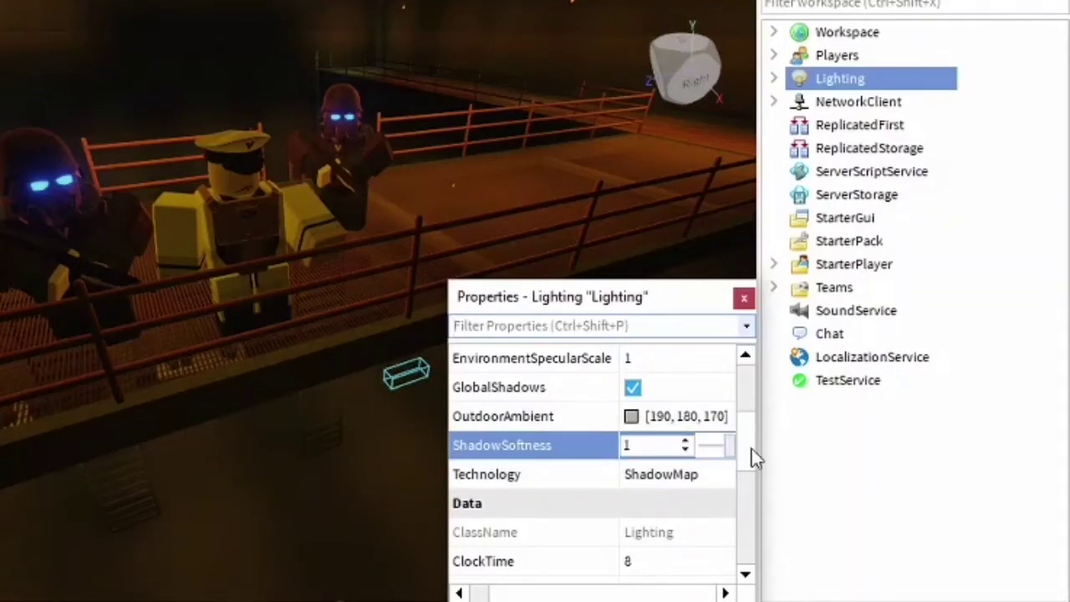
Set the Lighting service's shadow softness to 0 and its clock time to 0
left_click_drag(730, 445, 663, 466)
scroll(665, 500, "down", 1)
left_click(656, 478)
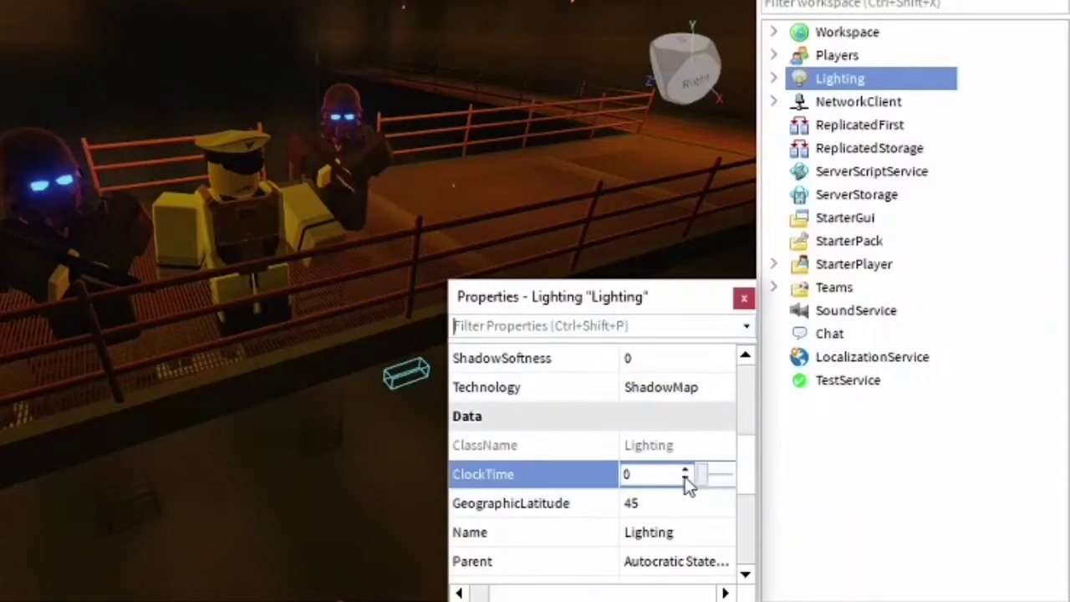
Try a fog end distance of 75 on the Lighting service and check the fog around the hangar figures
scroll(665, 521, "down", 3)
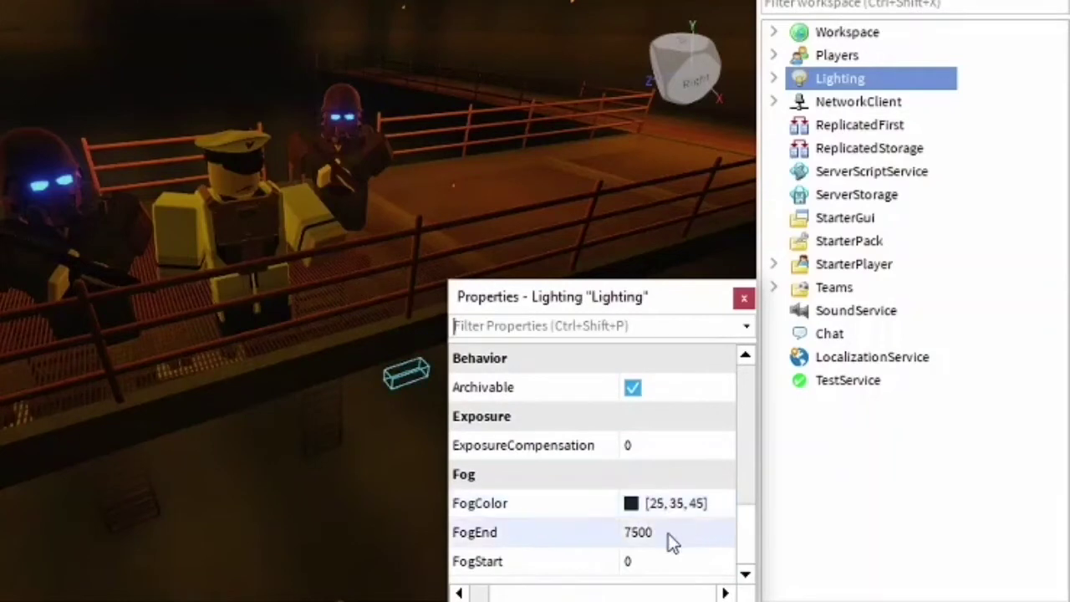
left_click(670, 533)
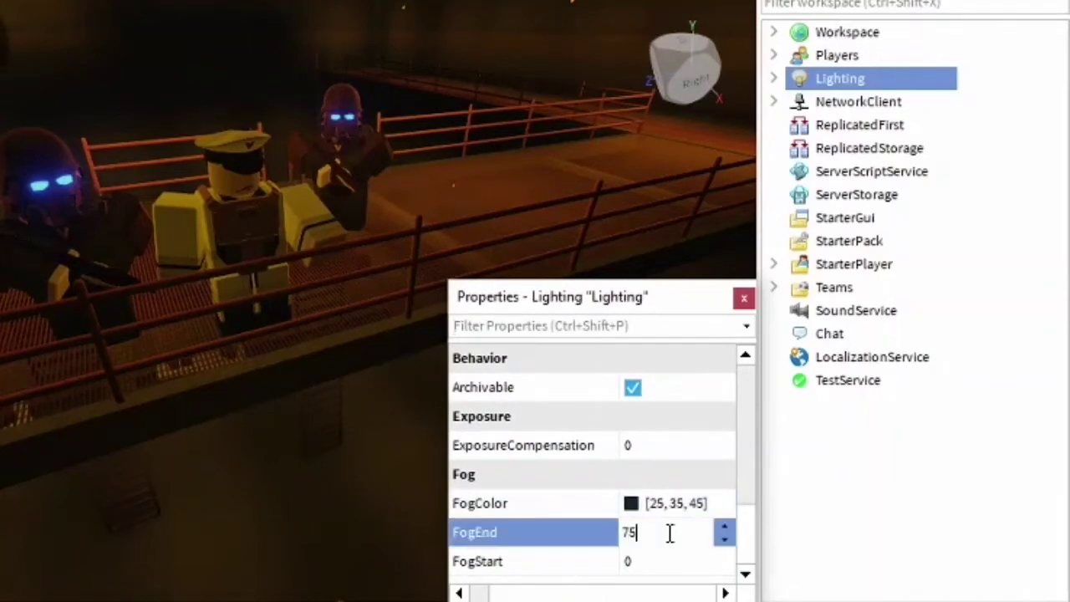
key("Return")
right_click_drag(183, 215, 80, 90)
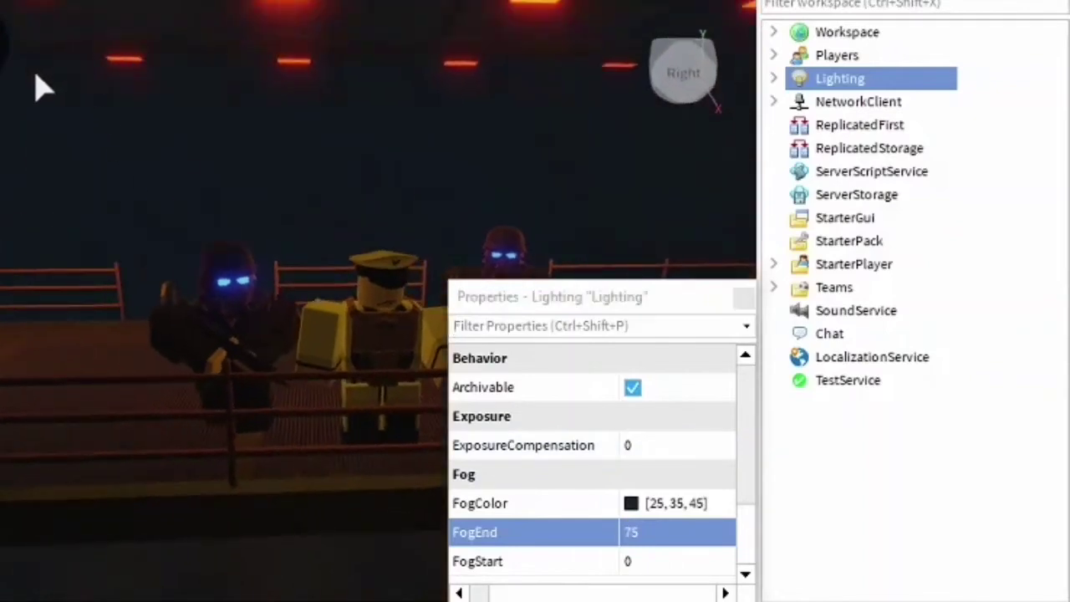
right_click_drag(148, 142, 410, 198)
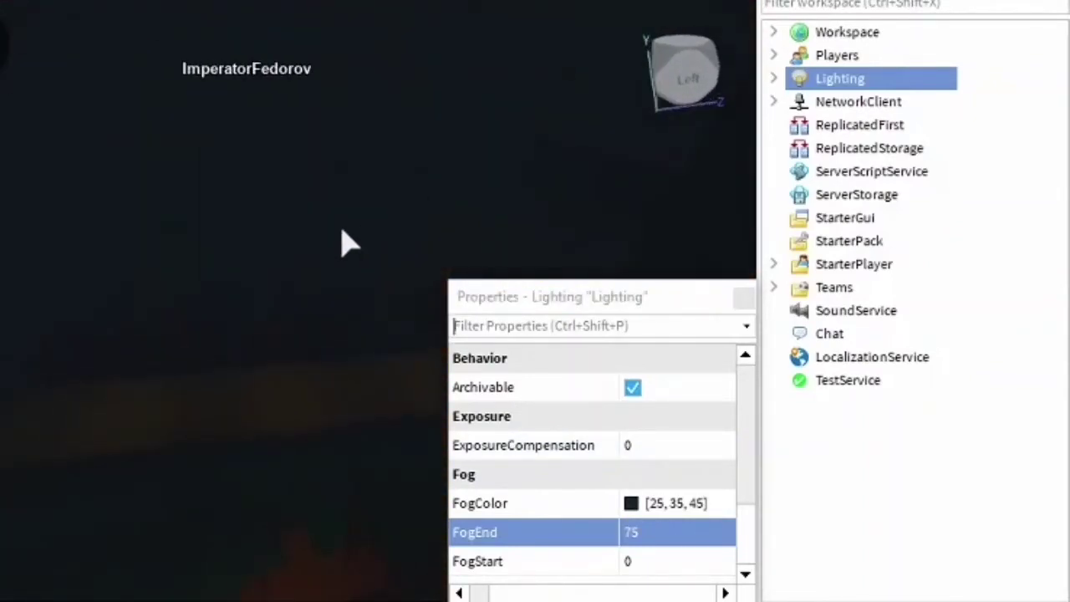
right_click_drag(350, 225, 332, 242)
left_click(627, 533)
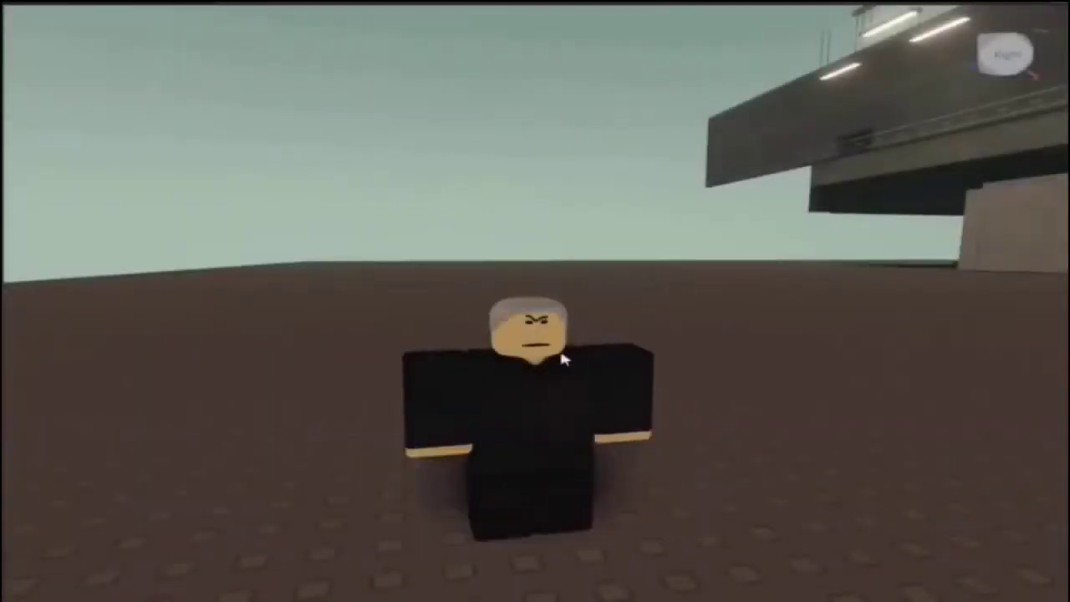
Rotate the black-suited character's head about its vertical axis, and select one arm for moving
left_click(615, 391)
key("f")
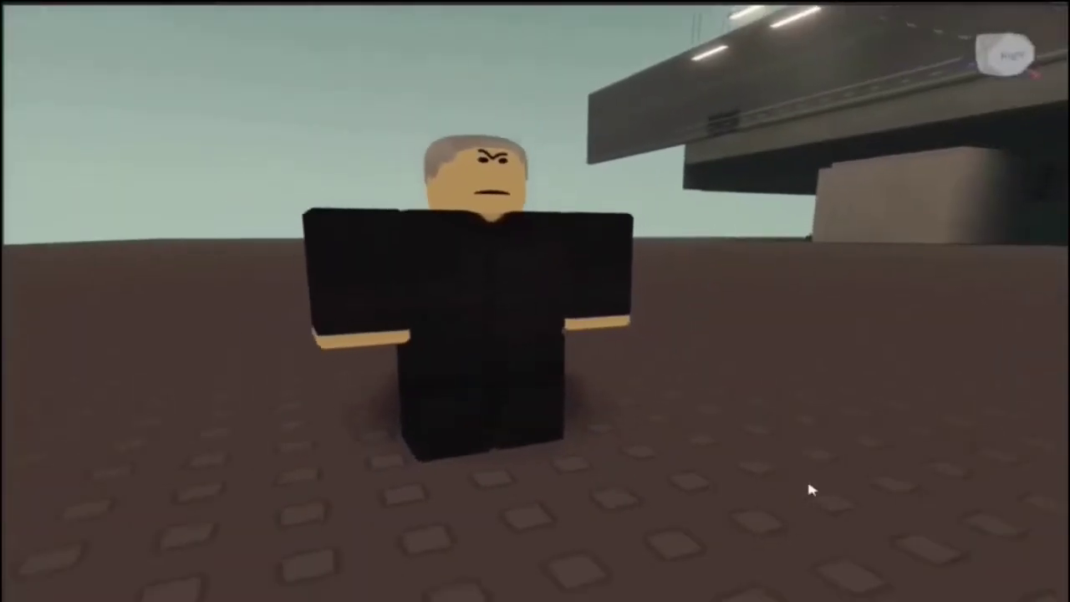
left_click(609, 305)
key("f")
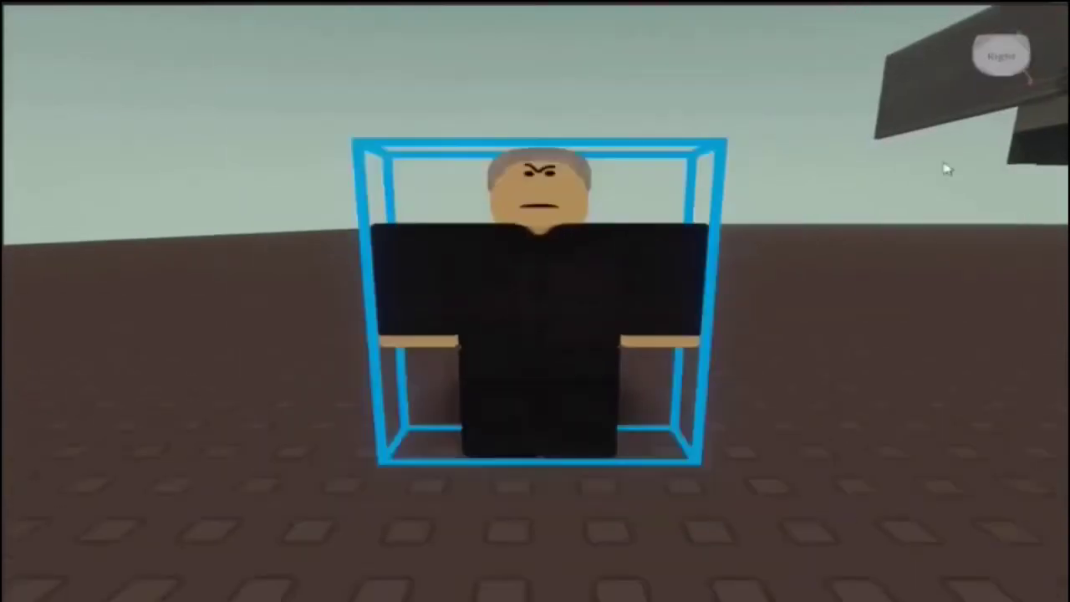
key("f")
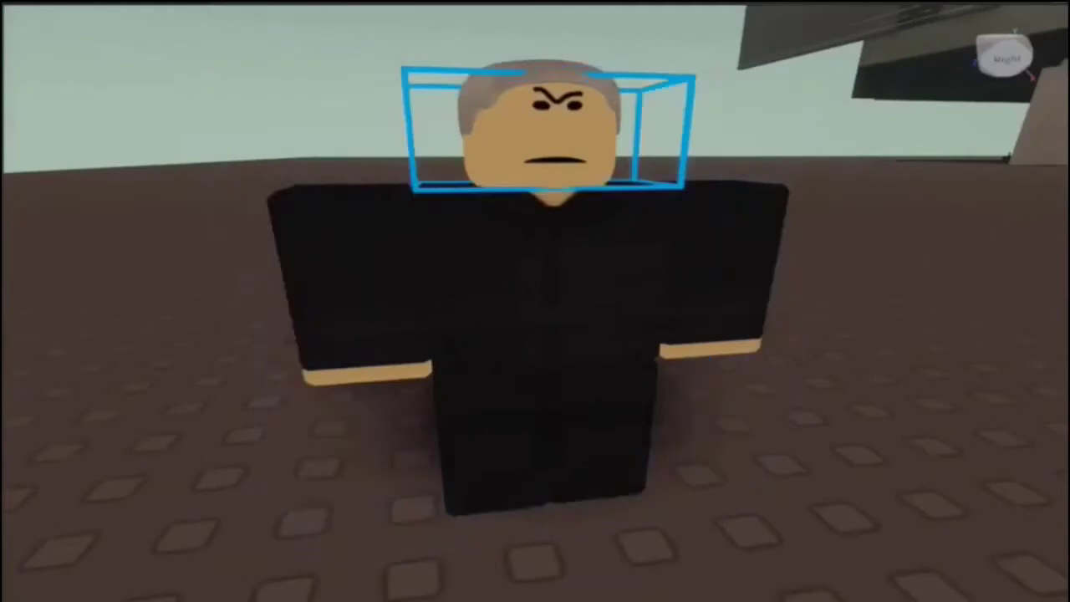
key("f")
scroll(637, 349, "down", 1)
key("ctrl+4")
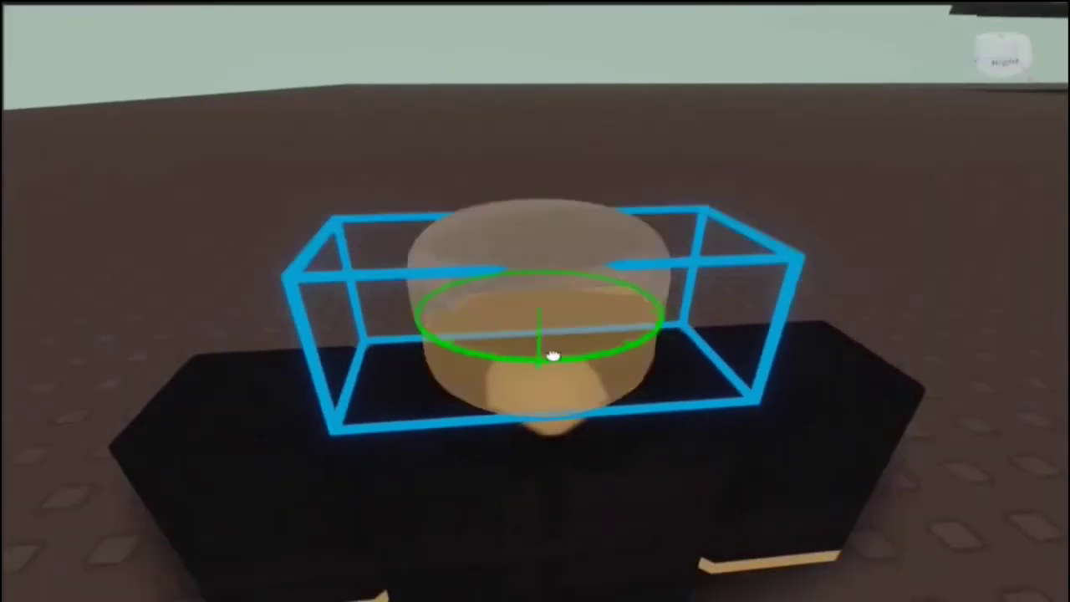
left_click_drag(552, 354, 462, 428)
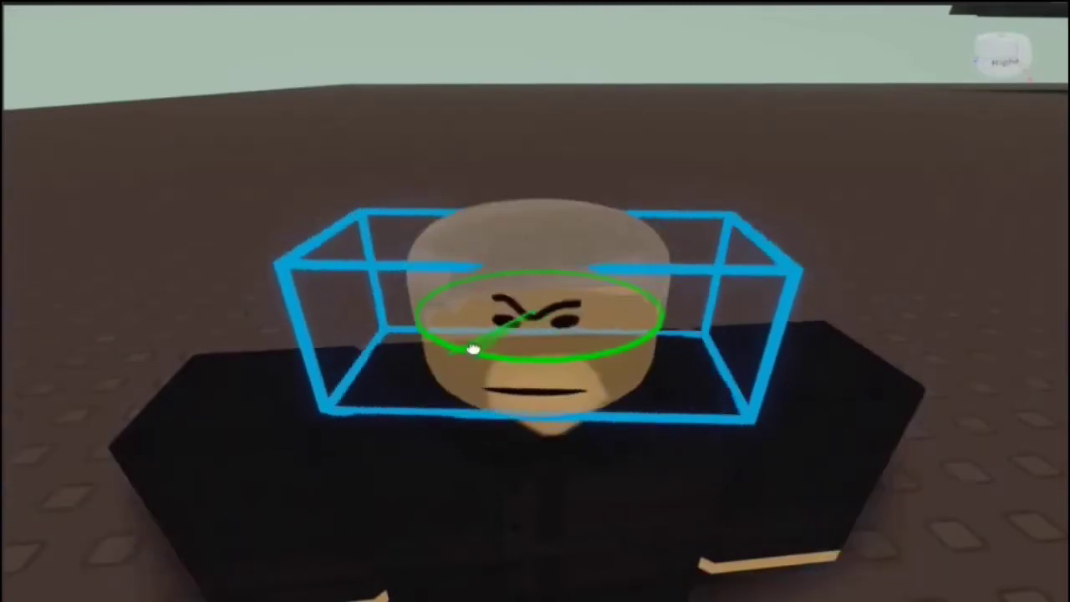
left_click_drag(473, 348, 935, 270)
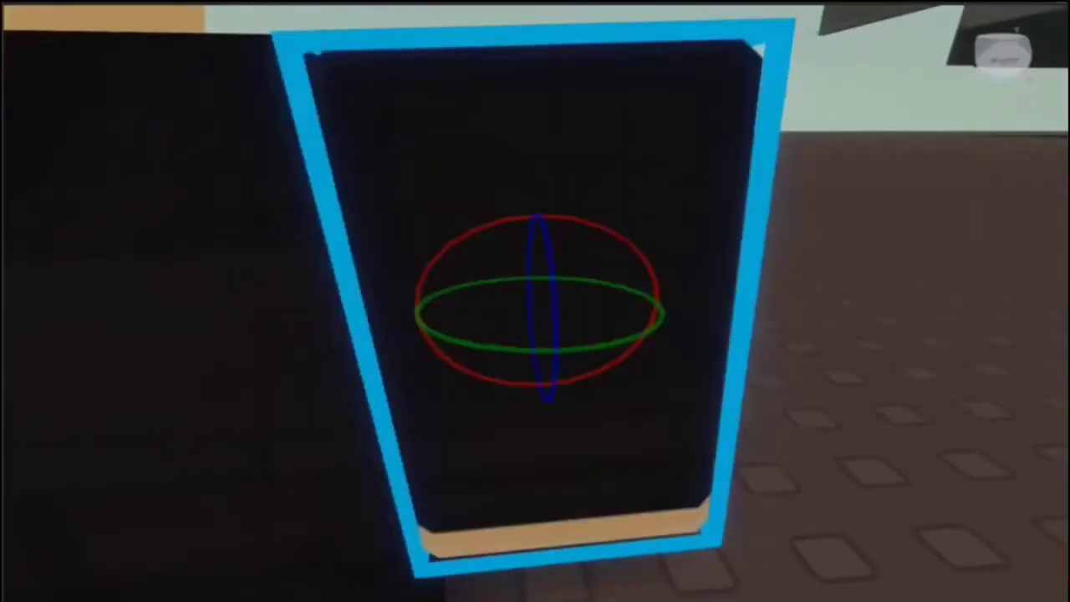
key("ctrl+2")
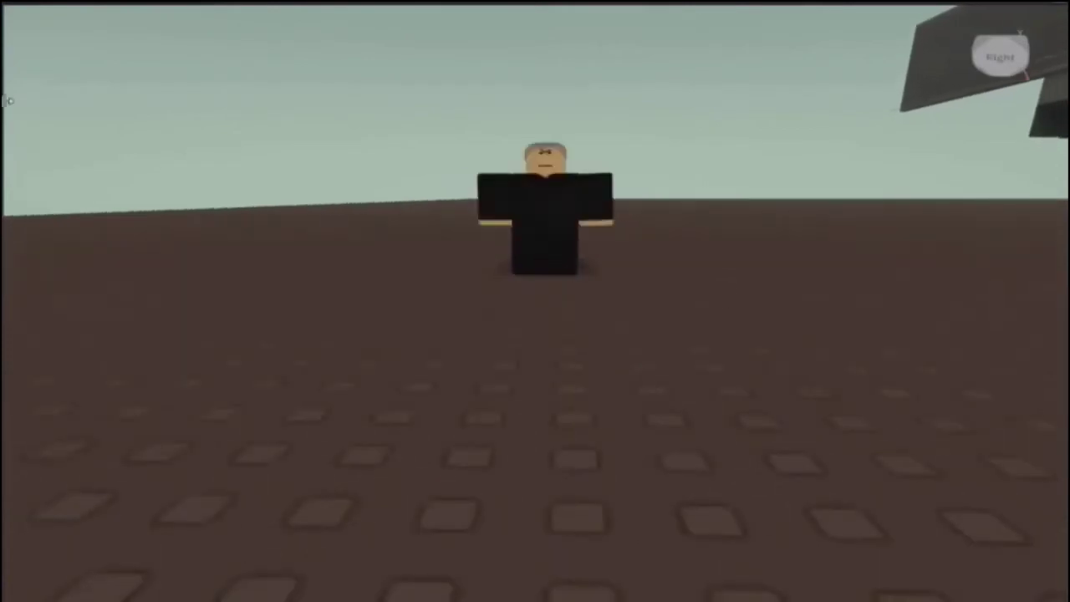
scroll(514, 223, "up", 5)
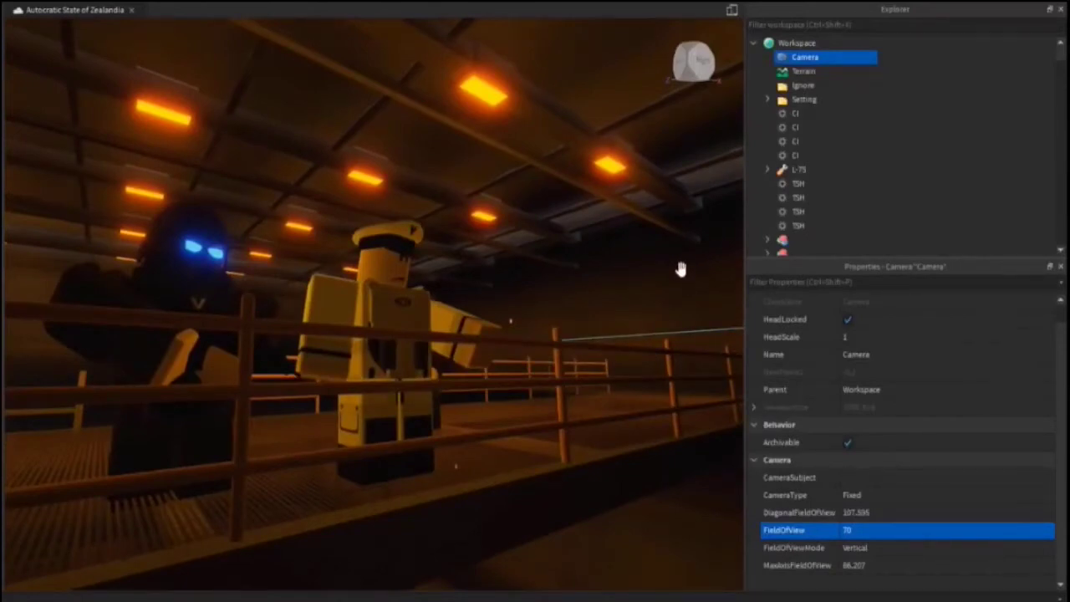
Set the workspace Camera's field of view to 25
left_click(754, 43)
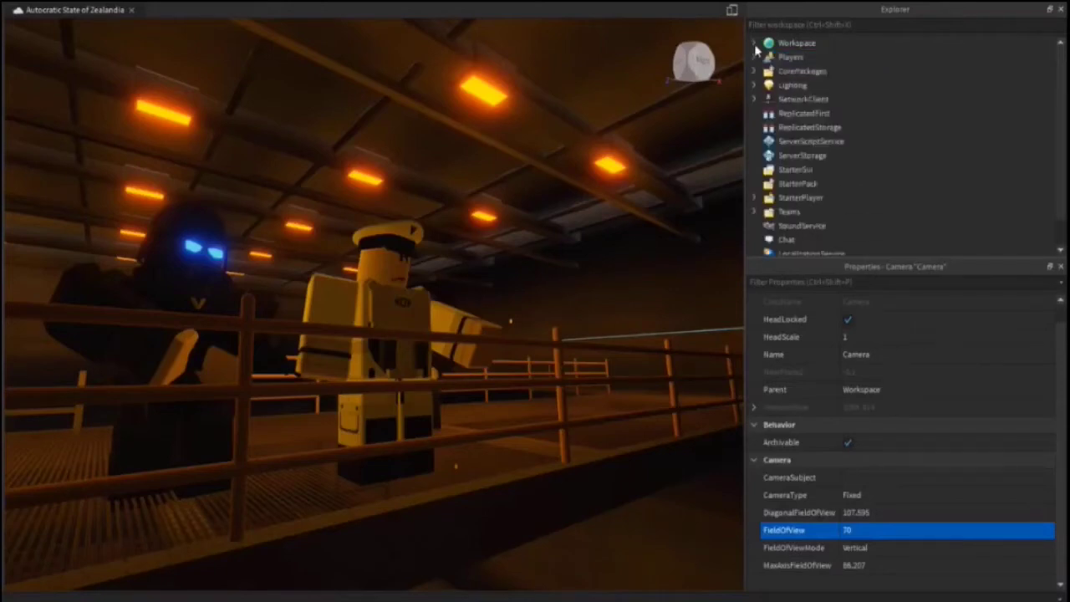
left_click(755, 43)
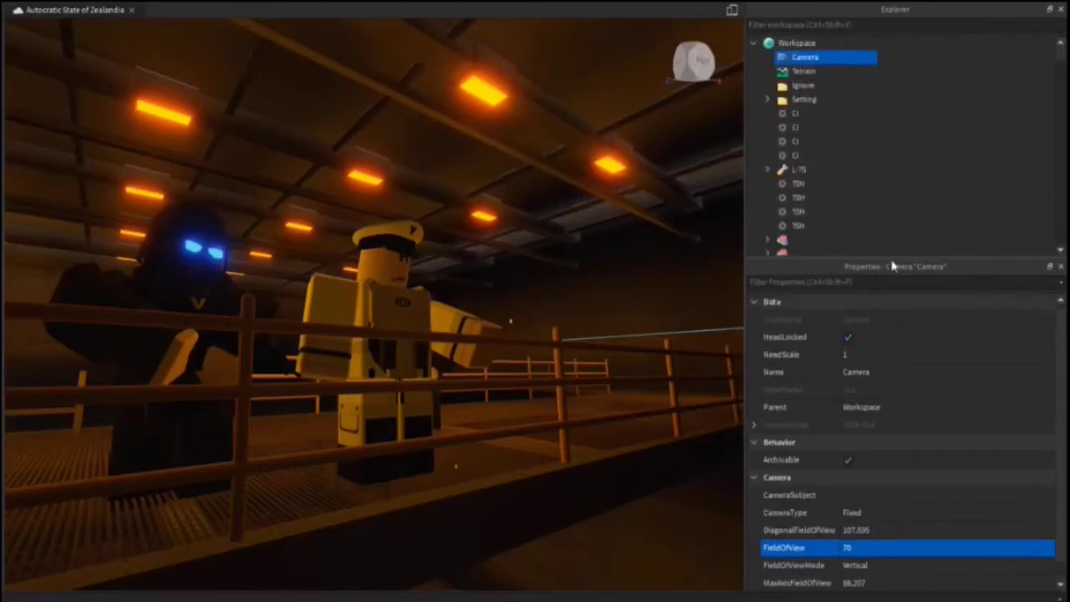
right_click(701, 2)
left_click(983, 373)
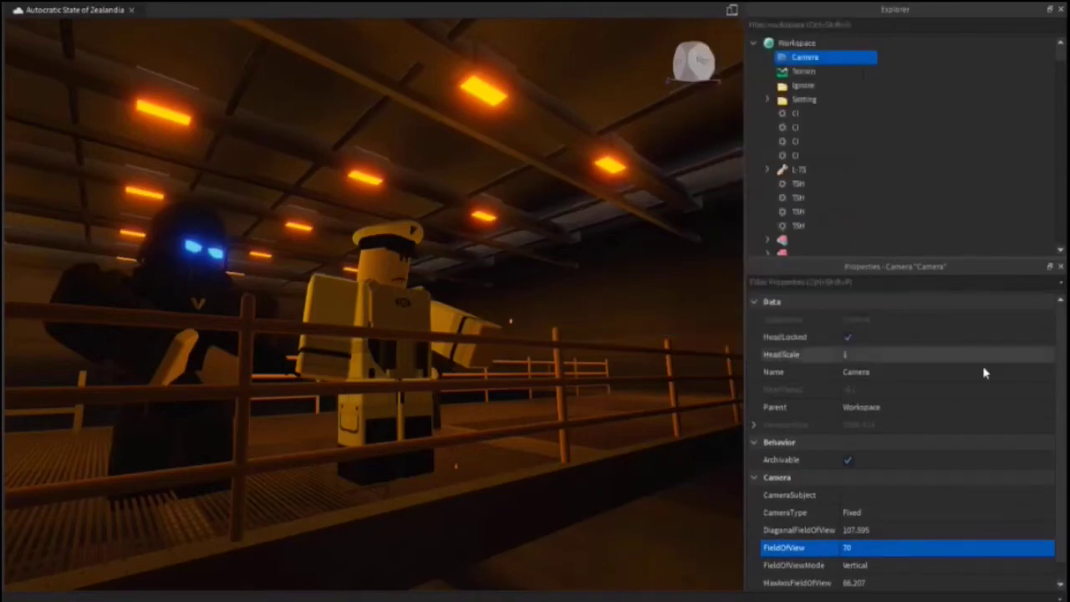
scroll(864, 568, "down", 1)
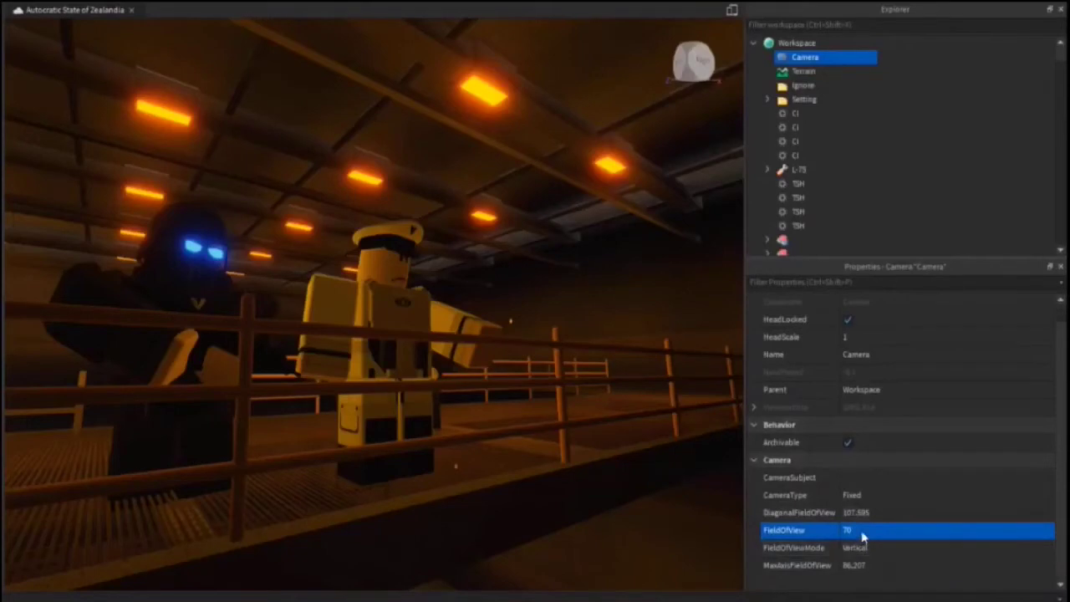
left_click(861, 534)
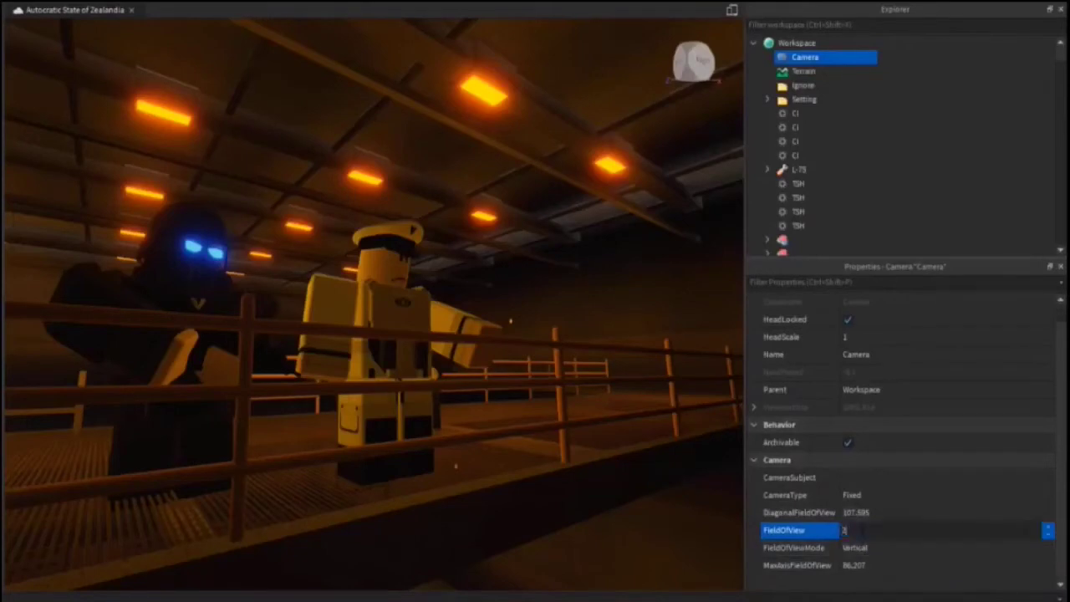
key("Return")
Examine the figures behind the hangar railing from closer and farther camera positions
scroll(571, 444, "down", 3)
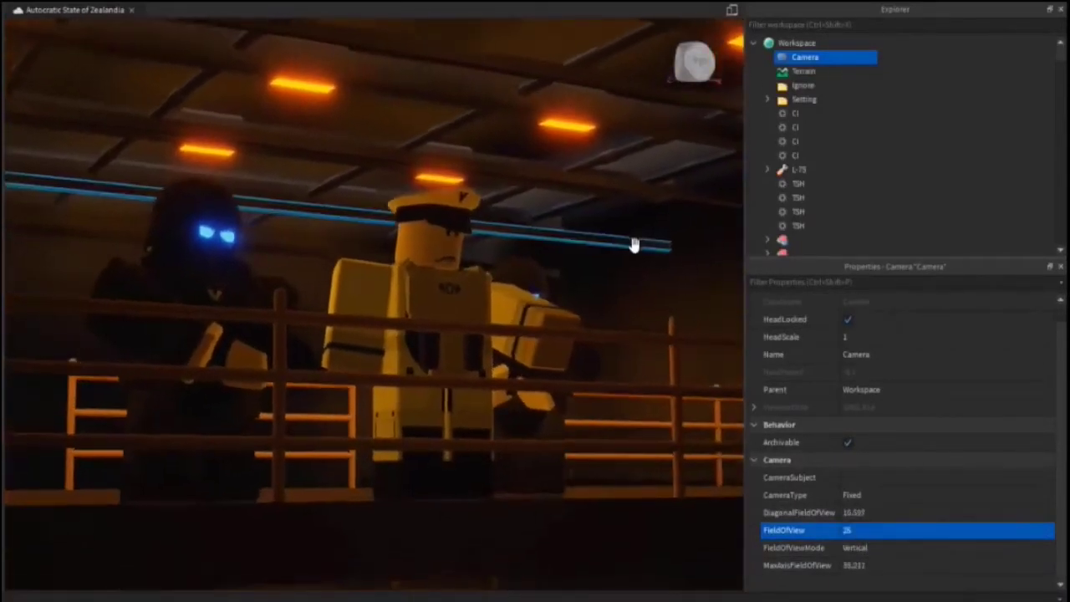
scroll(633, 246, "up", 1)
right_click_drag(632, 245, 633, 197)
scroll(591, 279, "up", 1)
scroll(602, 239, "down", 2)
scroll(602, 241, "up", 1)
scroll(633, 198, "down", 3)
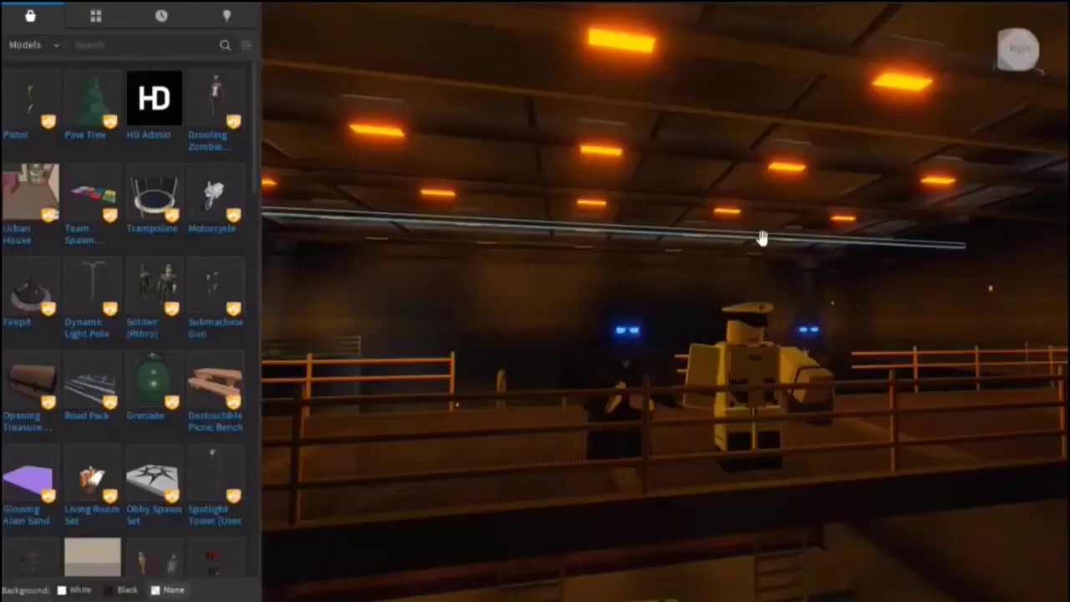
Search the model library for "particle" while viewing the open baseplate outside the hangar
scroll(762, 238, "down", 3)
right_click_drag(761, 238, 742, 201)
right_click_drag(513, 192, 325, 172)
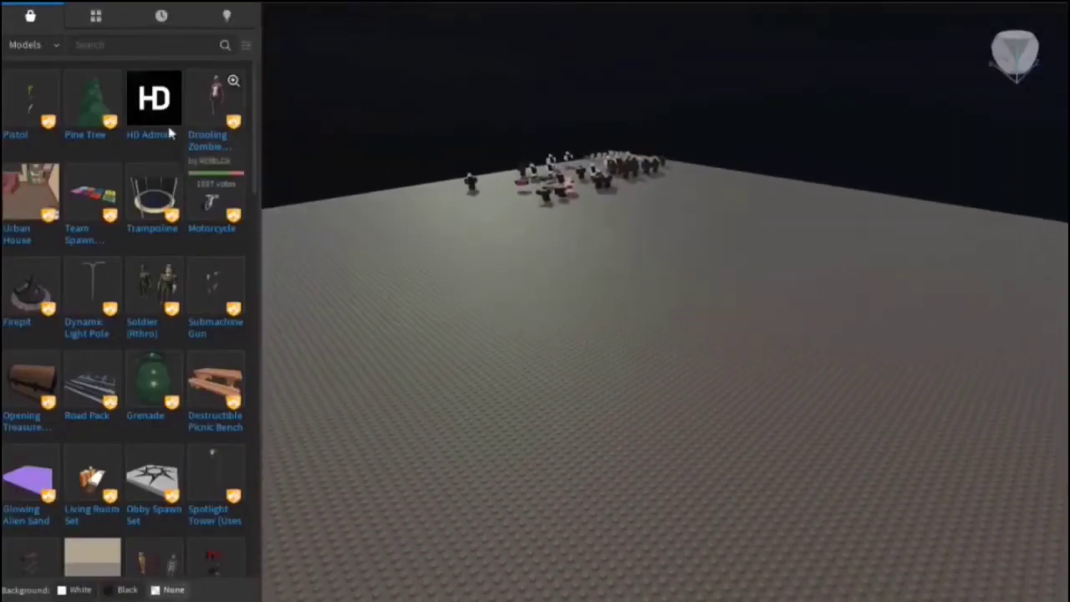
right_click_drag(429, 114, 435, 122)
right_click_drag(301, 119, 459, 150)
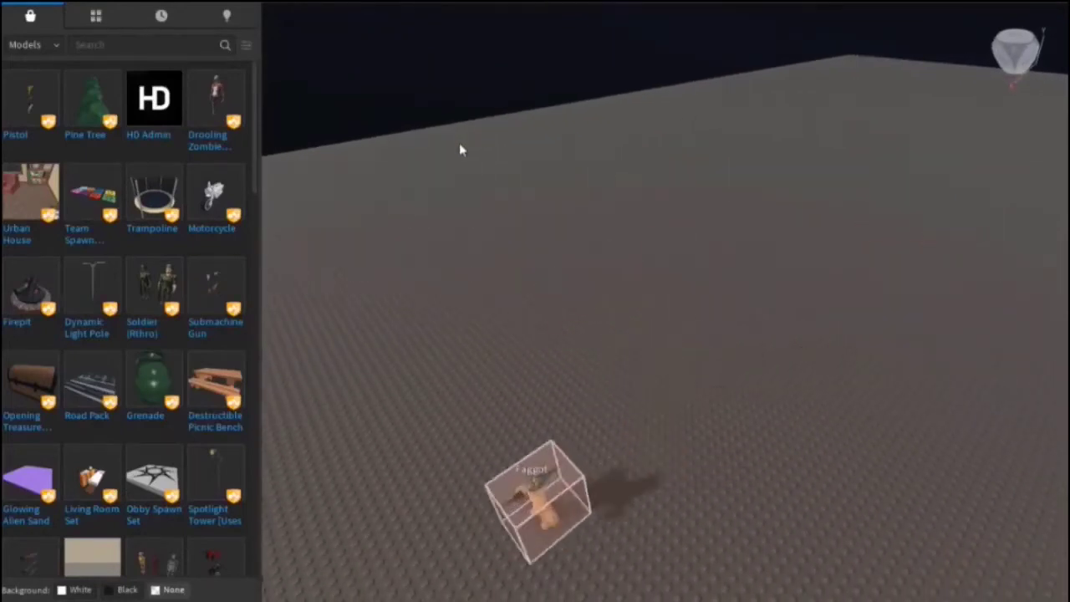
right_click_drag(459, 150, 704, 252)
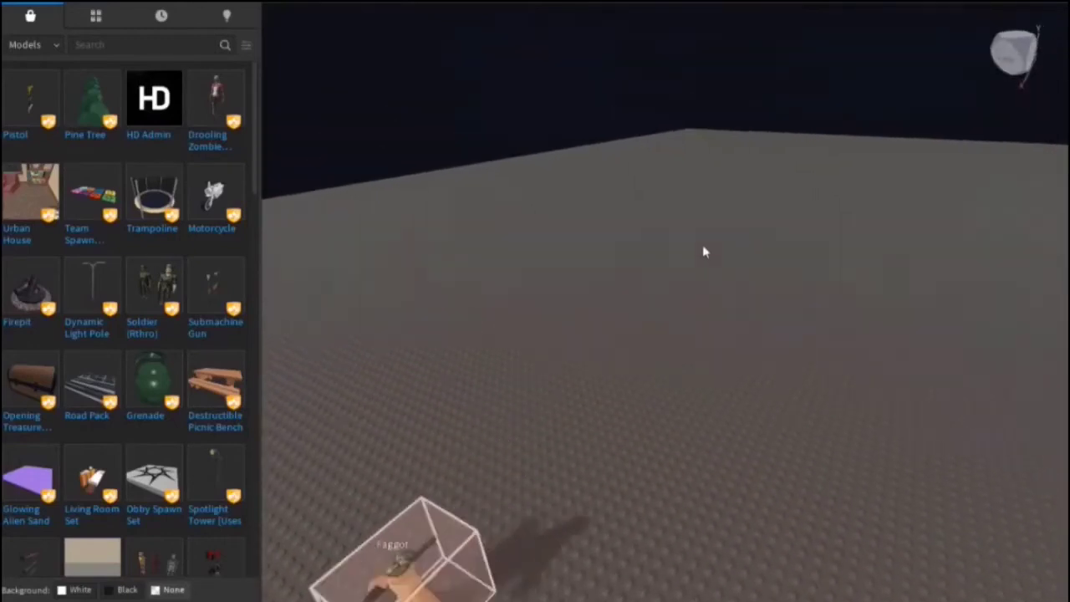
right_click_drag(707, 368, 705, 366)
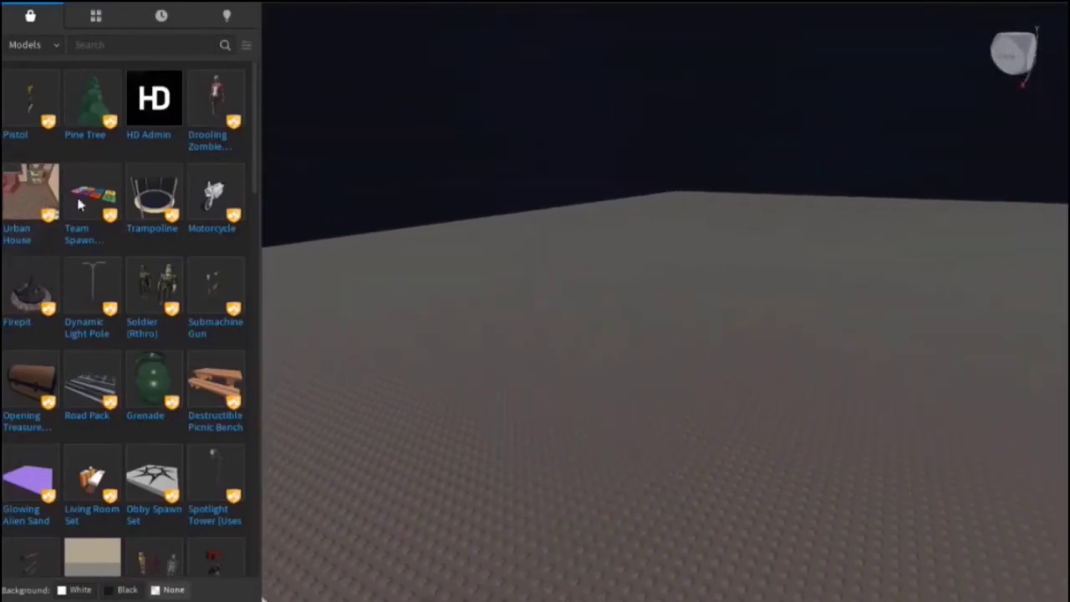
left_click(111, 50)
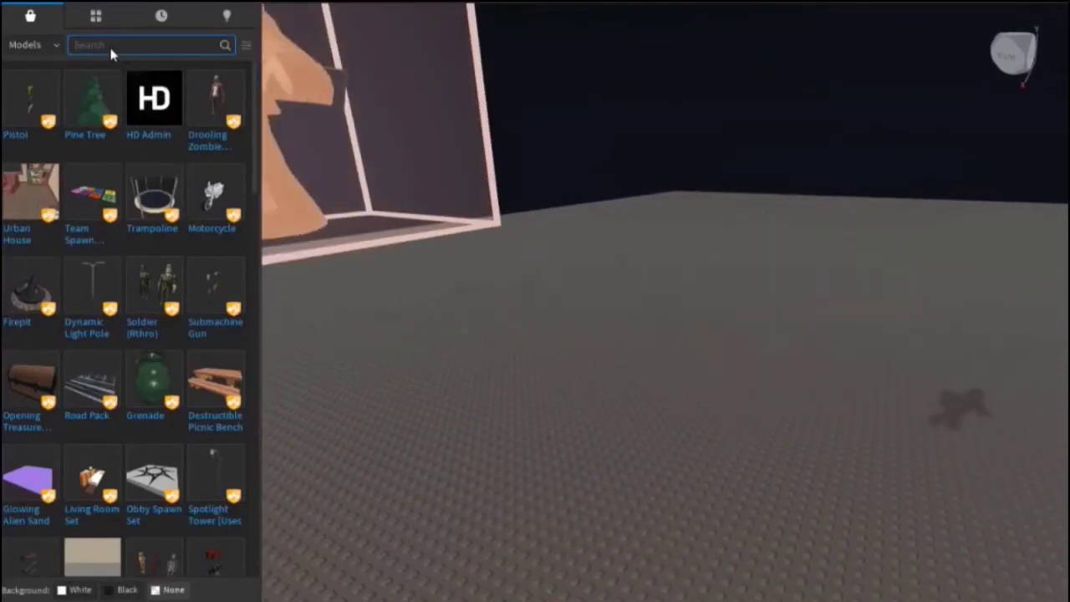
type("particle")
key("Return")
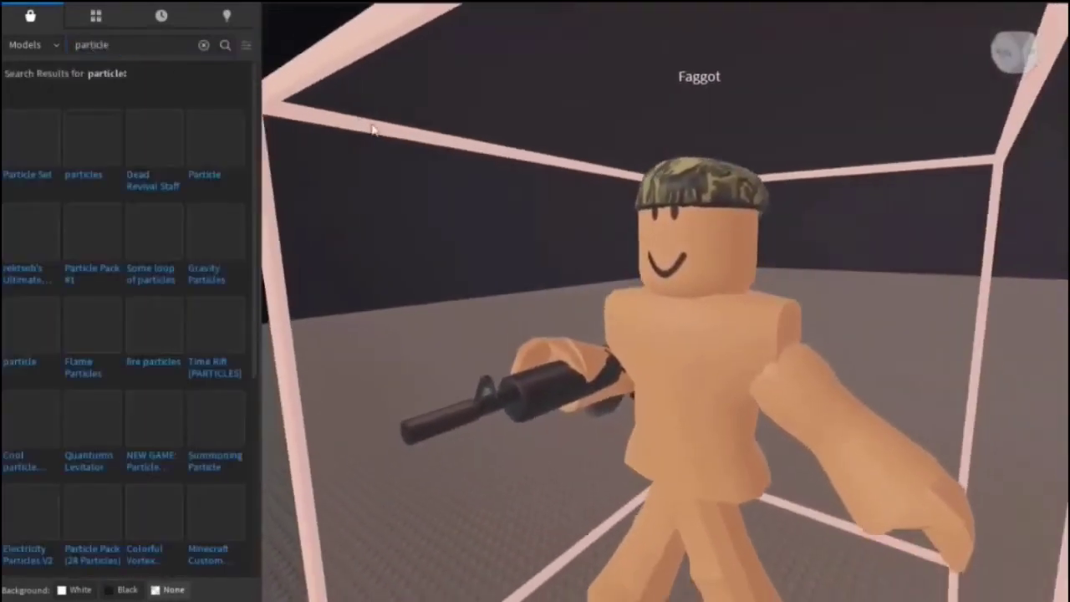
Insert the Particle Set and the red particle model from the search results
right_click_drag(371, 126, 371, 125)
left_click(33, 142)
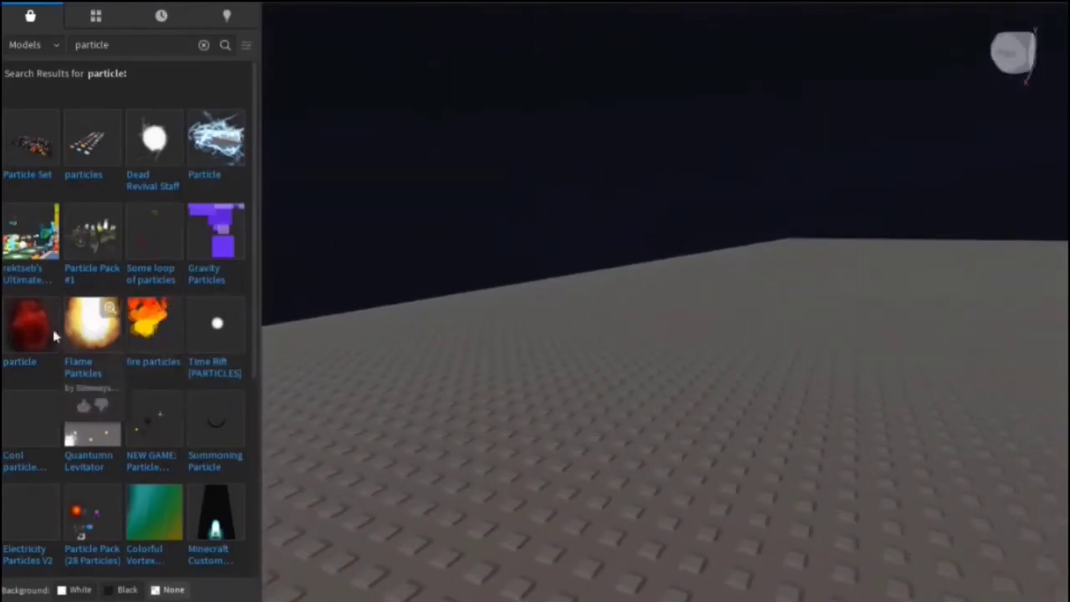
left_click(52, 342)
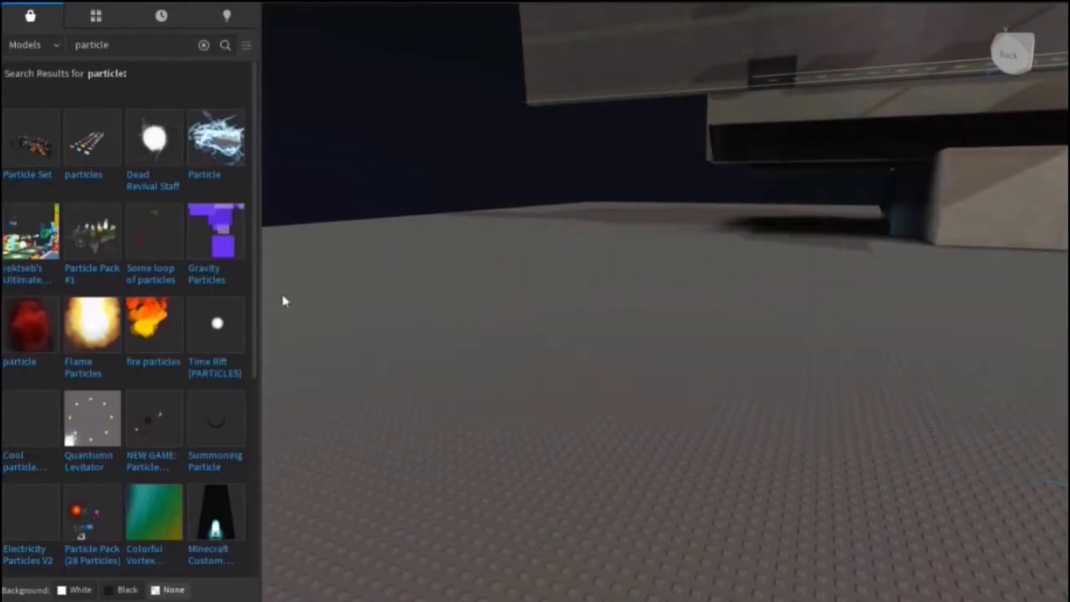
Browse the remaining particle models and search the model library for "dust particle"
scroll(142, 334, "down", 5)
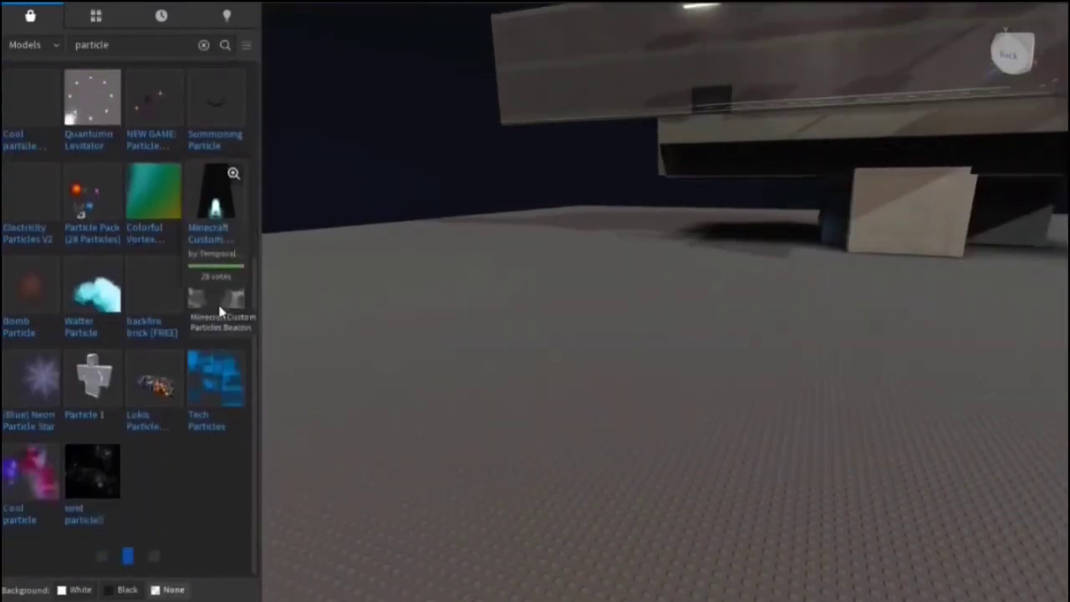
scroll(142, 344, "up", 5)
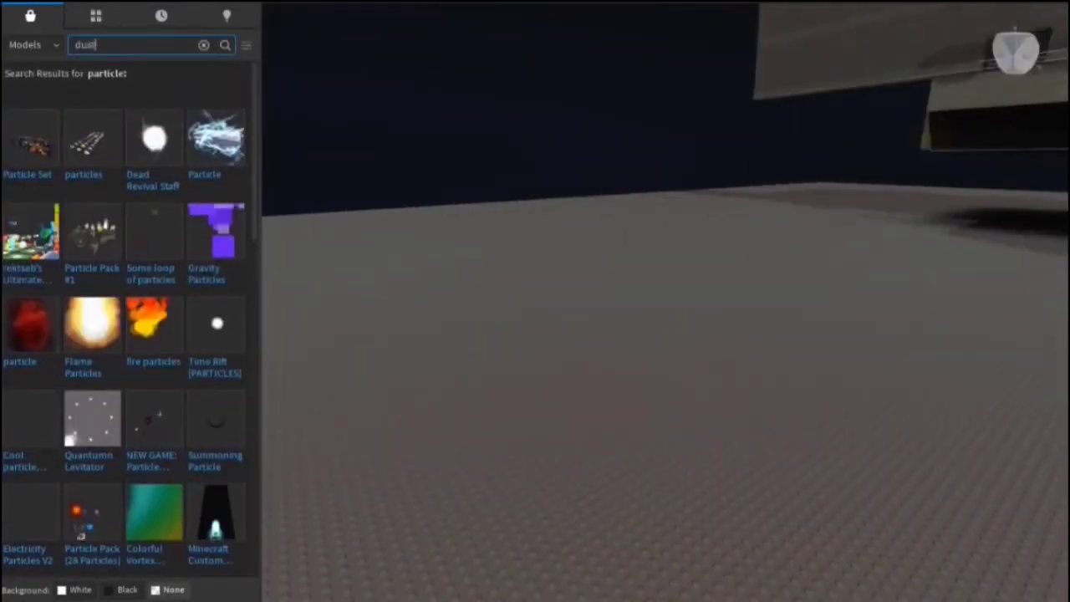
type("icle")
key("Return")
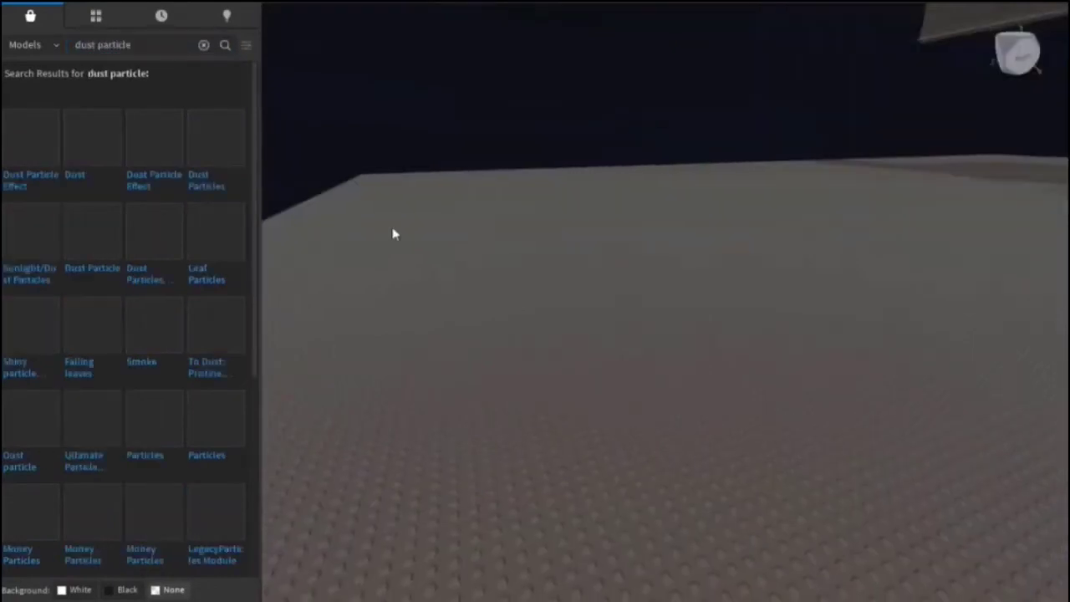
Try the first Dust Particle Effect model on the baseplate, resize and inspect it, then delete it and clear the search
left_click(30, 159)
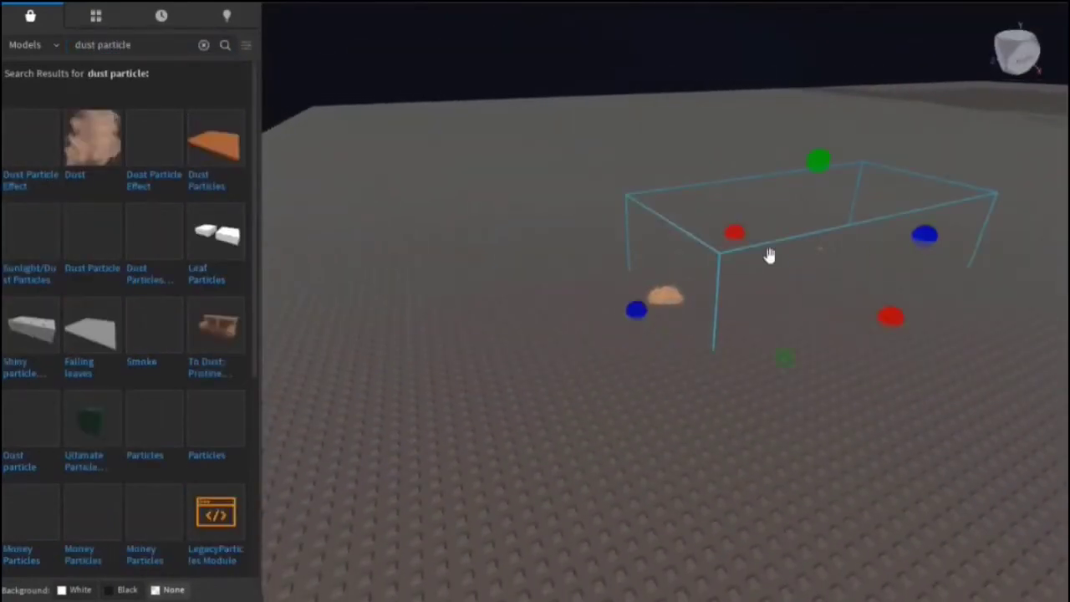
left_click_drag(679, 288, 616, 323)
right_click_drag(616, 323, 671, 209)
left_click_drag(666, 162, 666, 380)
key("f")
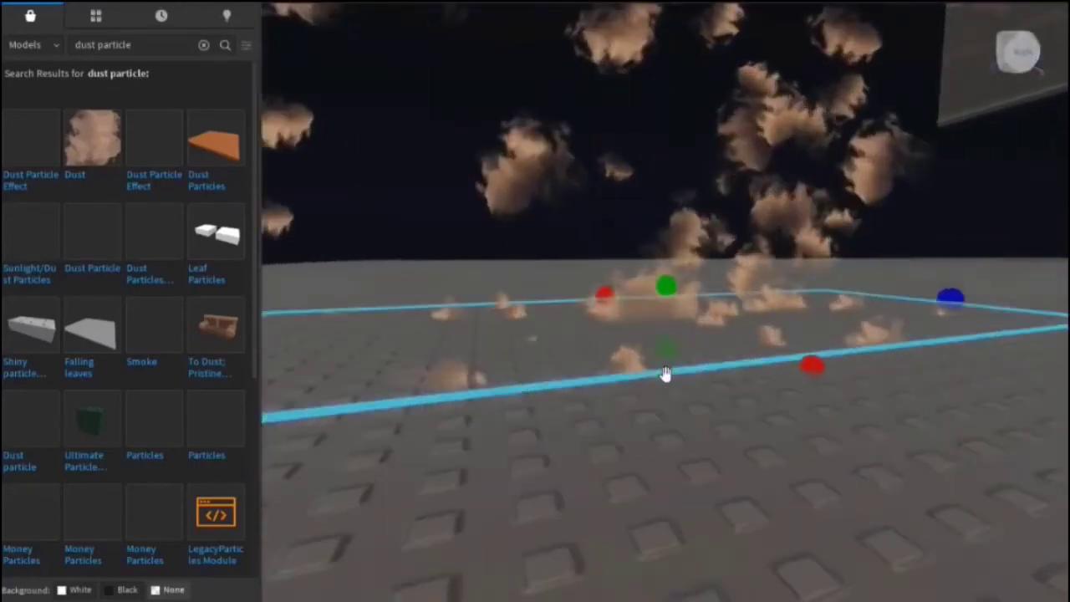
right_click_drag(663, 375, 664, 375)
key("Delete")
left_click(203, 44)
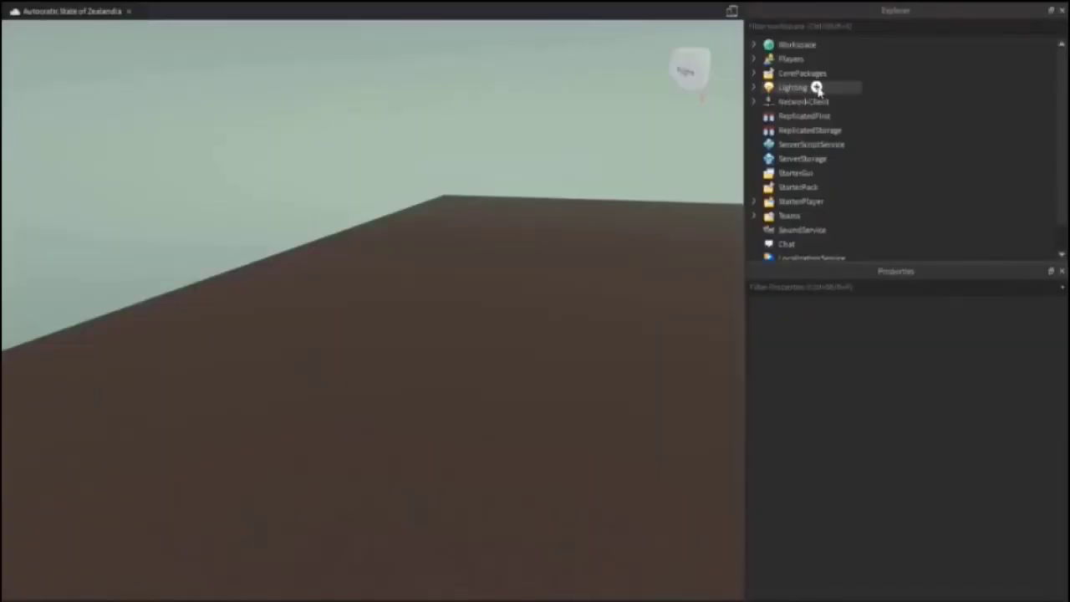
Add a ColorCorrectionEffect to Lighting
left_click(817, 88)
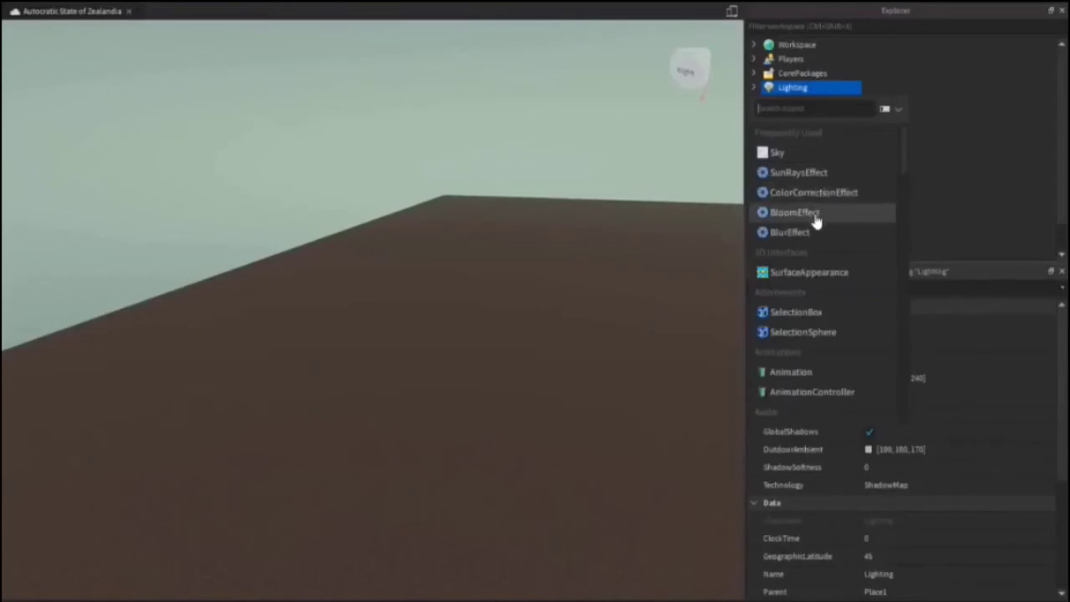
scroll(806, 242, "down", 5)
type("color")
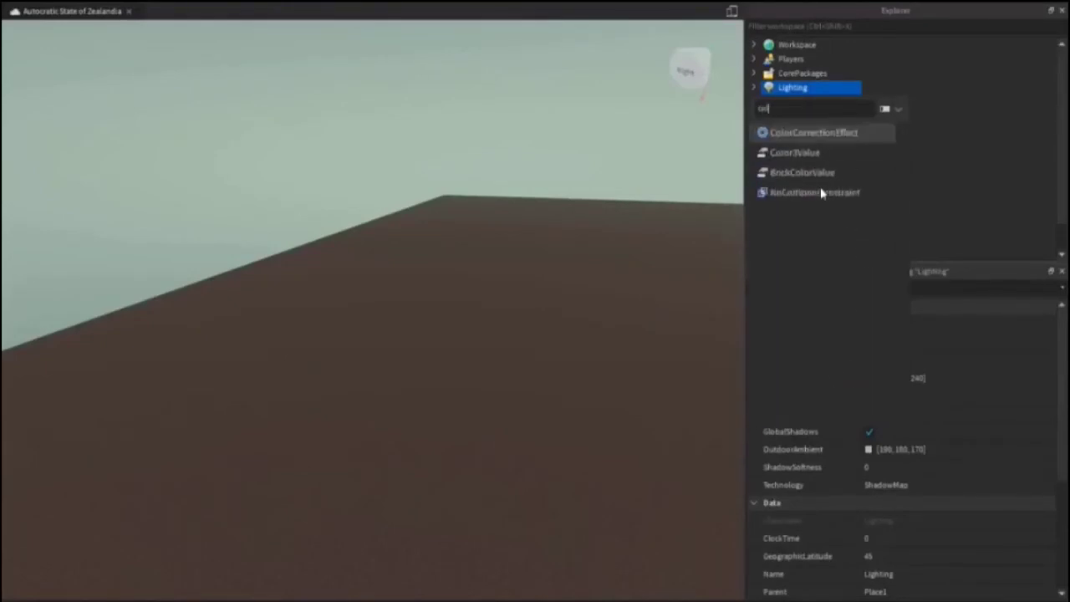
left_click(855, 141)
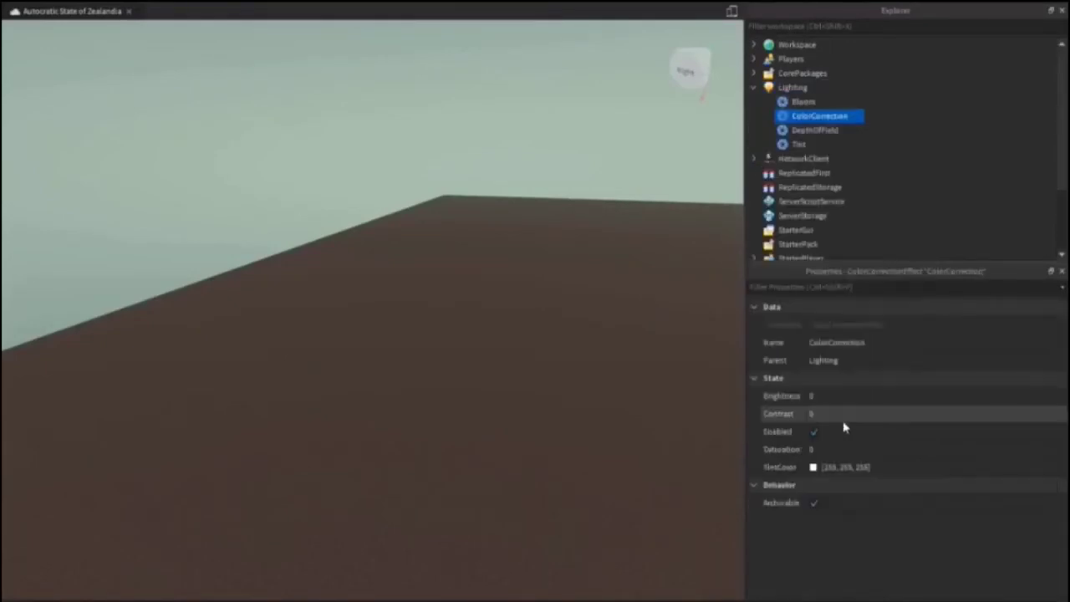
Raise the color correction's brightness to 0.1, increase its contrast and set its saturation to 1, keeping the character group in view
right_click_drag(585, 381, 712, 391)
left_click(955, 393)
left_click_drag(955, 394, 1011, 418)
left_click(948, 416)
left_click(938, 451)
left_click_drag(965, 451, 1065, 454)
right_click_drag(641, 381, 588, 373)
key("w")
scroll(588, 373, "down", 2)
Set the color correction's saturation to -1 for a black-and-white look
left_click(961, 456)
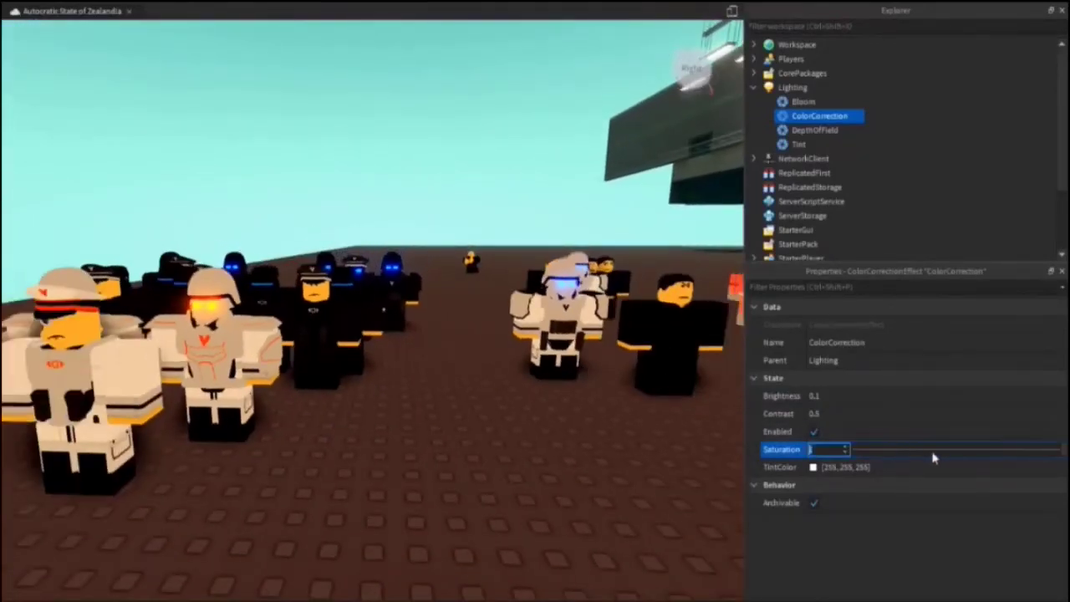
type("-1")
key("Return")
key("a")
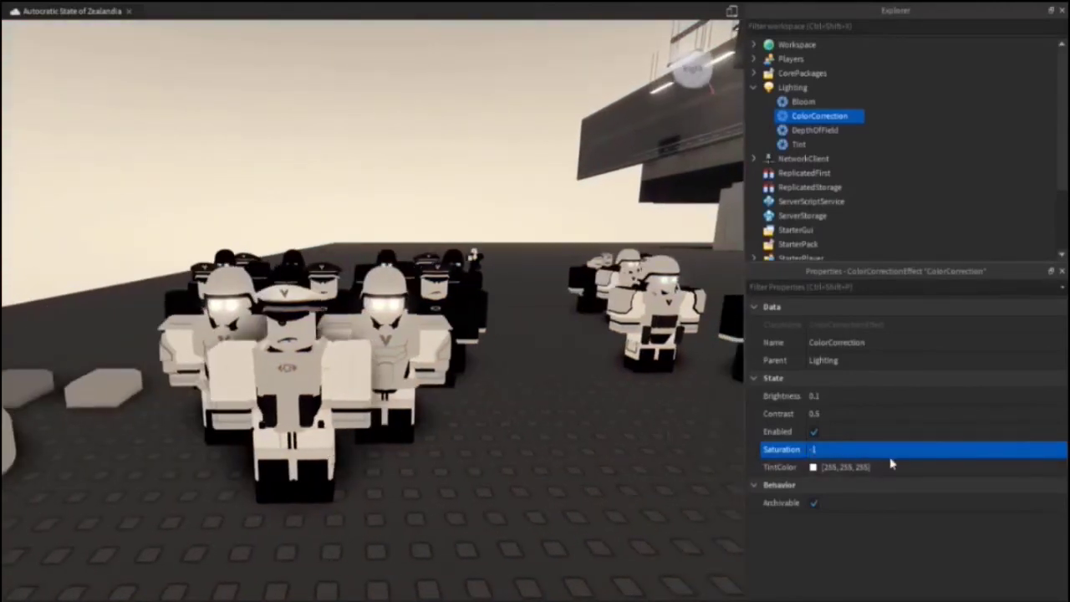
right_click_drag(569, 436, 571, 439)
Reduce the color correction's contrast to 0.1 and keep its brightness at 0.1
left_click(915, 408)
left_click_drag(1027, 417, 970, 399)
left_click(957, 397)
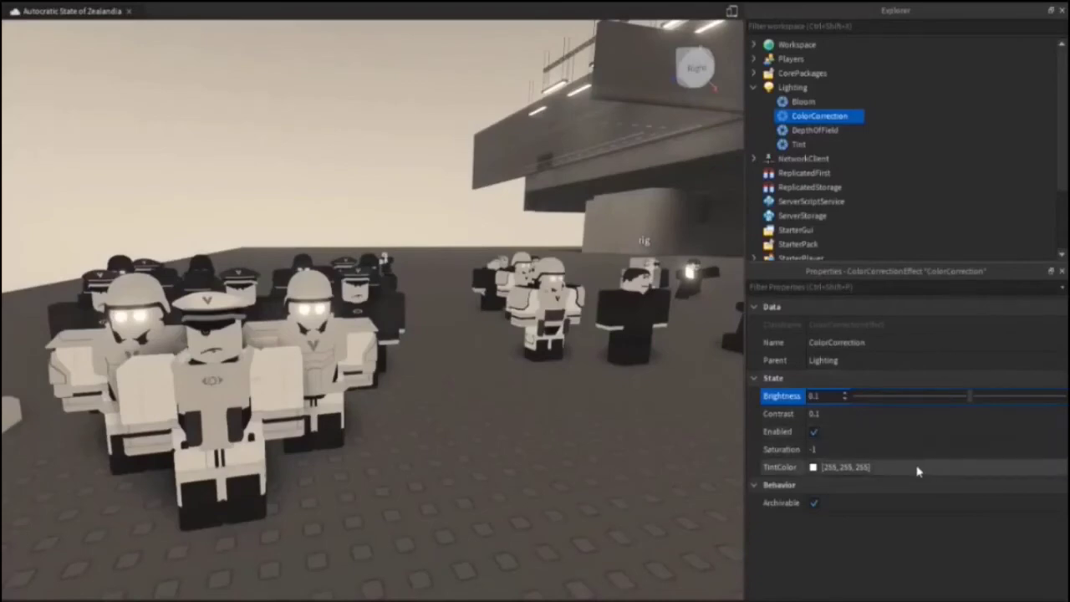
Try a red tint and other tint colors on the color correction and close the color picker
left_click(848, 468)
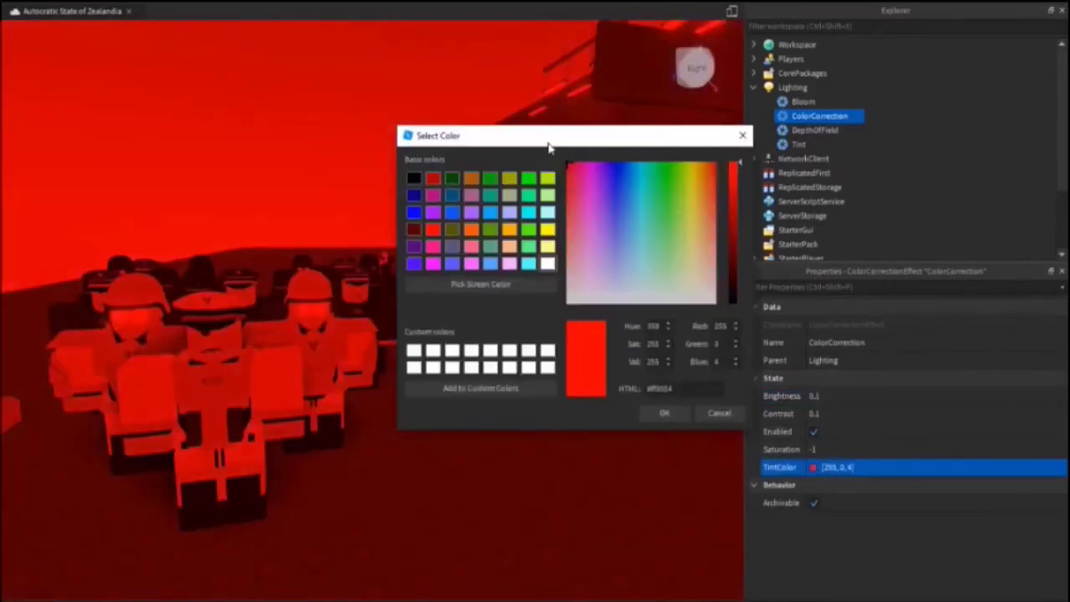
left_click_drag(580, 172, 742, 106)
left_click_drag(700, 136, 616, 127)
left_click(635, 406)
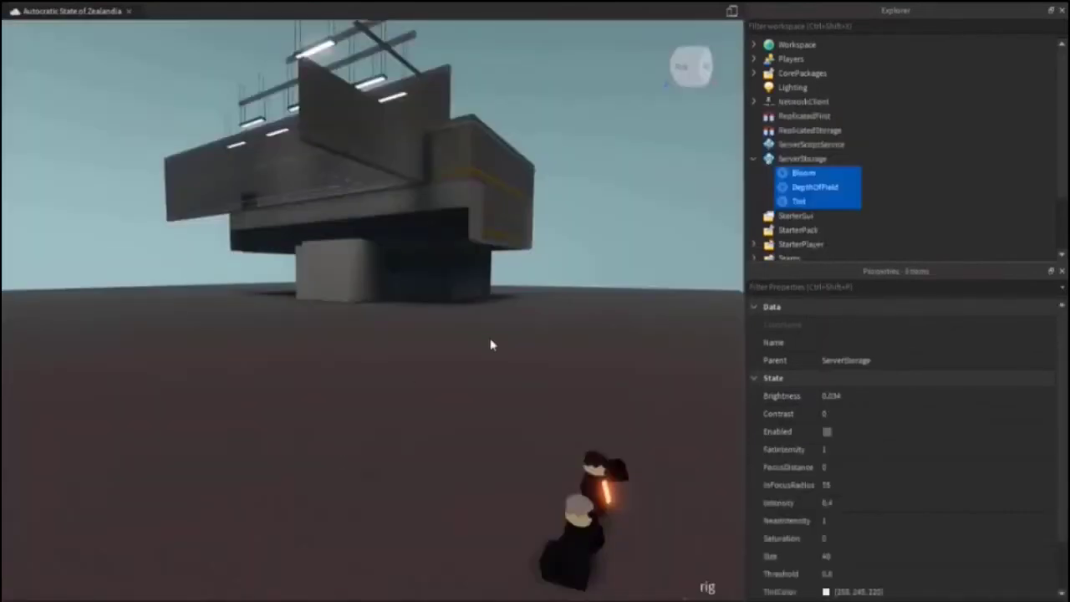
Add a DepthOfFieldEffect to Lighting and set its FarIntensity to 0.802 and FocusDistance to 36.8
left_click(492, 345)
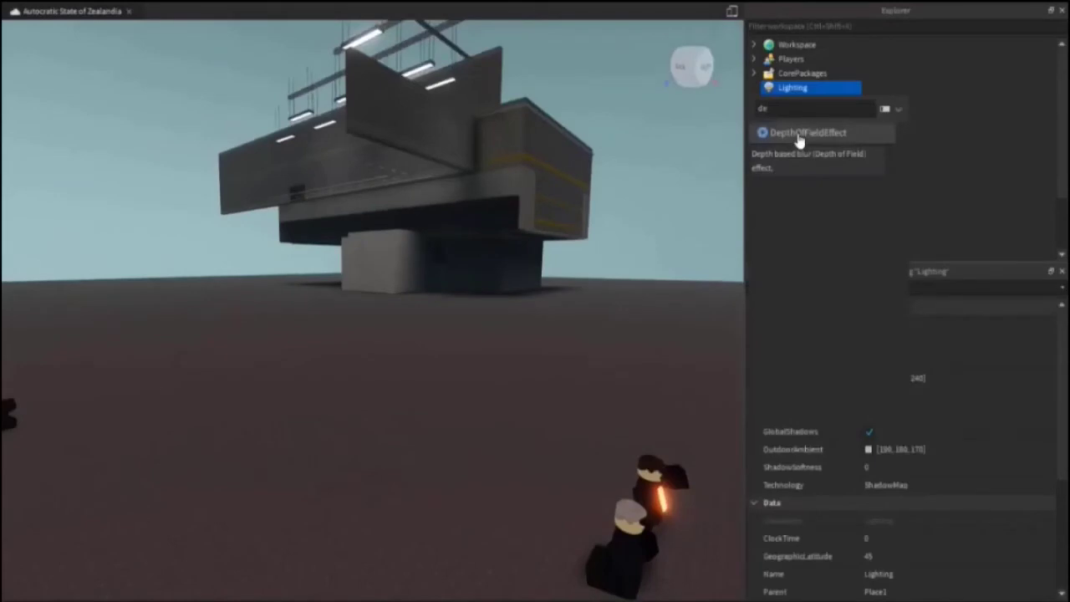
left_click(798, 137)
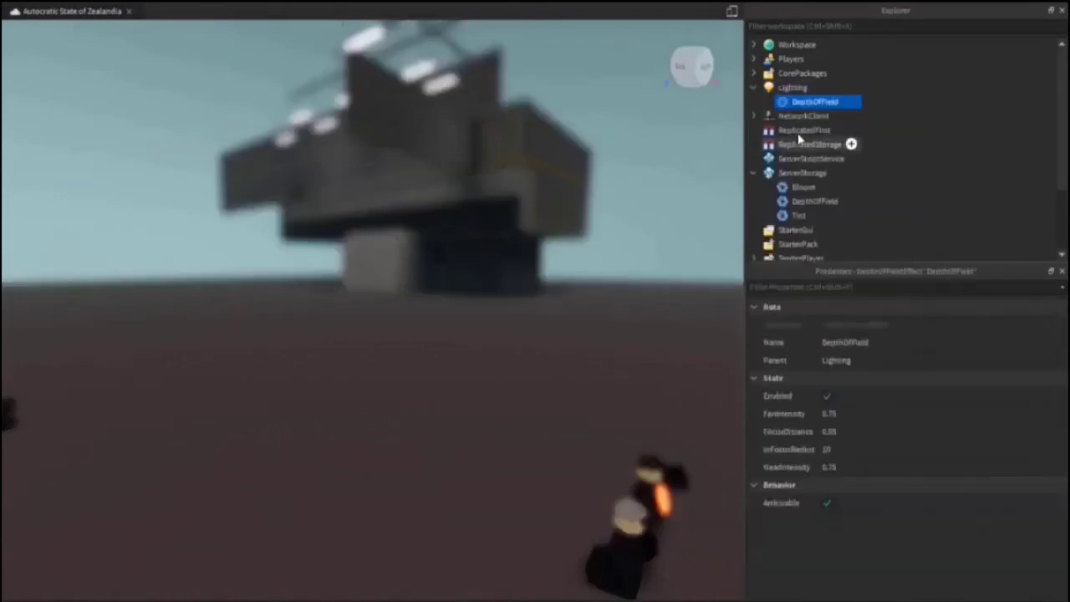
left_click(860, 413)
left_click(868, 415)
left_click(870, 431)
mouse_move(874, 432)
left_mouse_down()
mouse_move(964, 434)
mouse_move(894, 431)
left_mouse_up()
right_click_drag(623, 401, 726, 388)
scroll(623, 397, "up", 4)
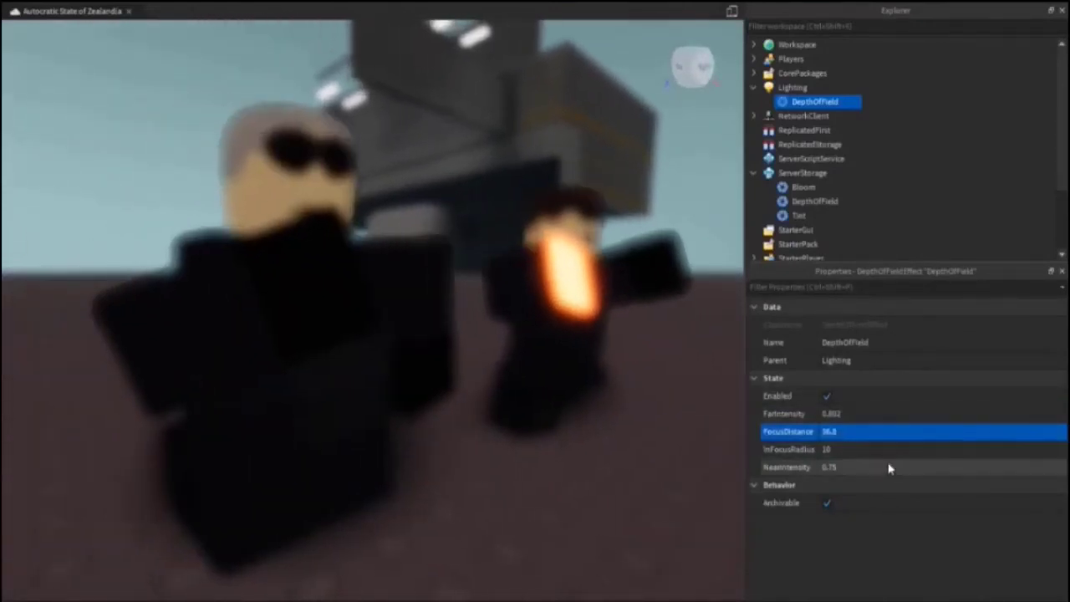
Set the depth of field's NearIntensity to 0 and check the two foreground characters against the blurred building
left_click(891, 468)
left_click_drag(1039, 473, 843, 466)
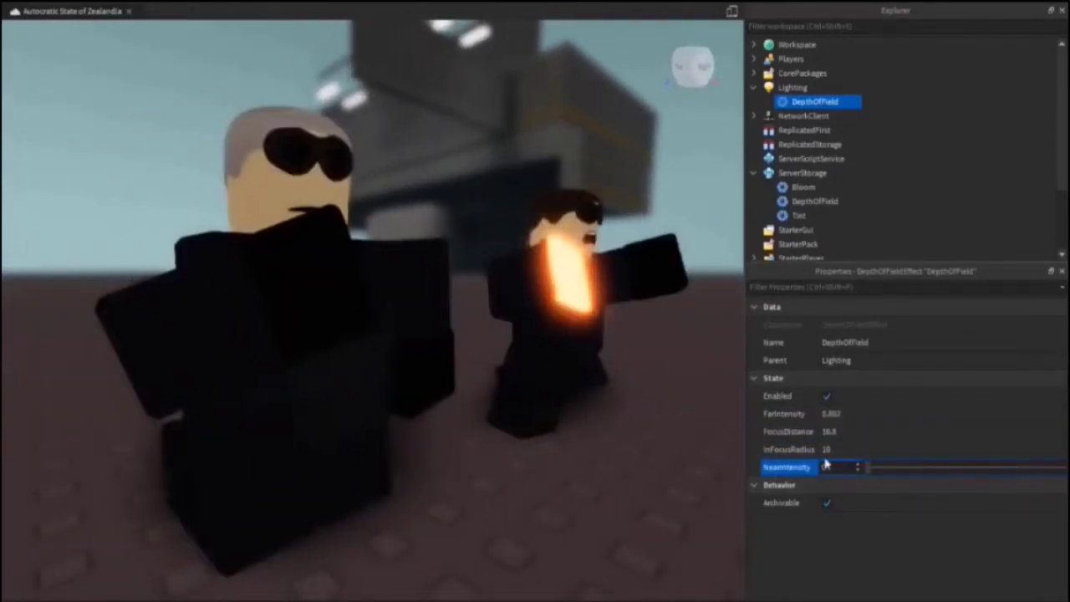
scroll(497, 429, "down", 5)
scroll(497, 430, "up", 4)
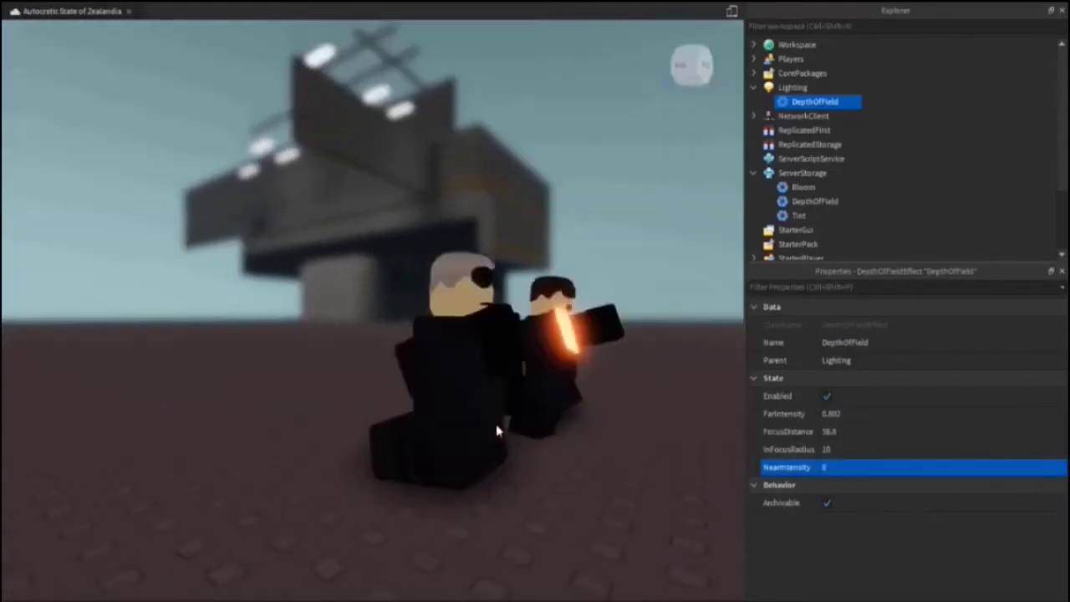
right_click_drag(496, 430, 481, 412)
key("s")
key("a")
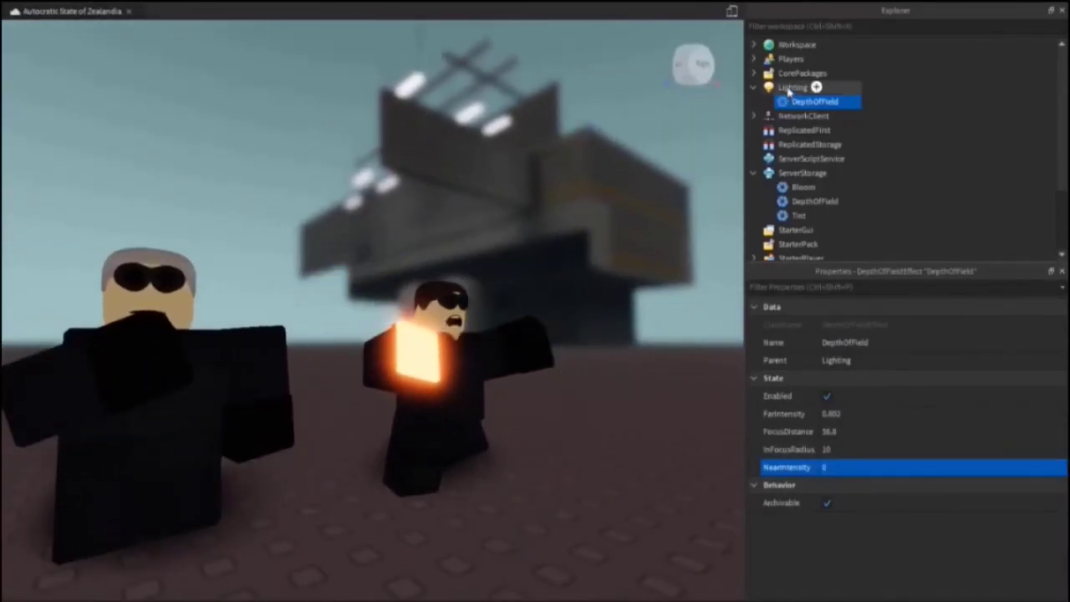
Look through the Workspace contents and the objects available to insert into Lighting, and survey the characters on the baseplate
left_click(753, 46)
scroll(816, 67, "up", 4)
scroll(816, 65, "up", 5)
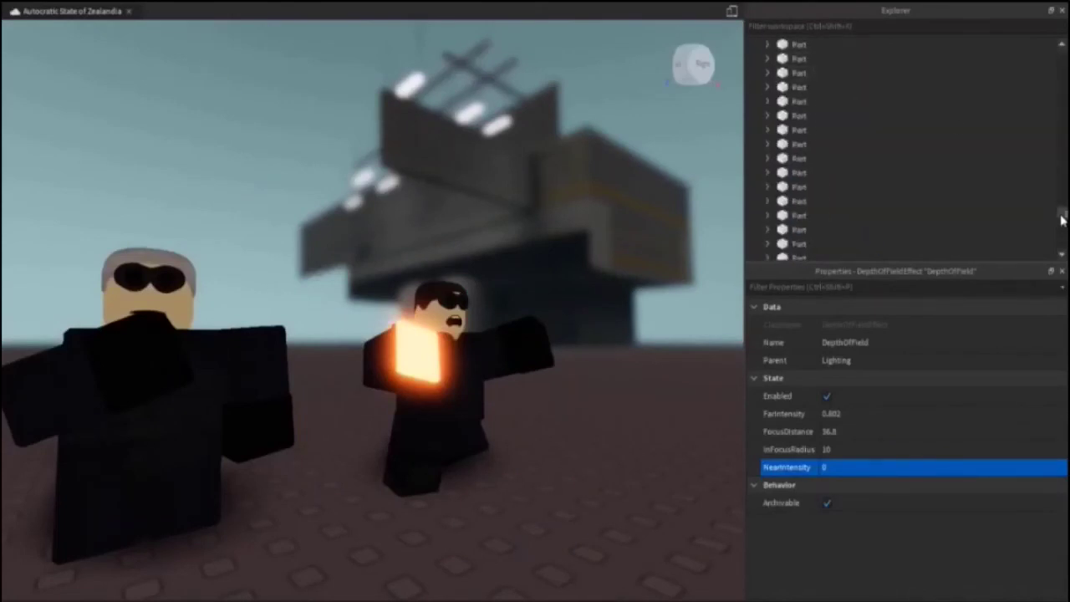
scroll(1060, 219, "up", 5)
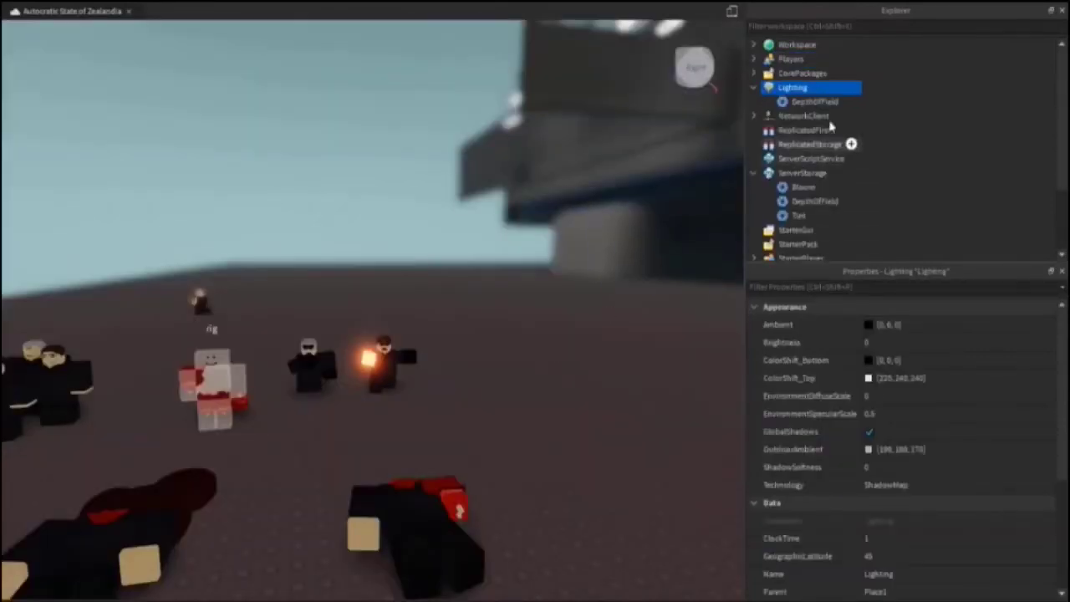
left_click(816, 87)
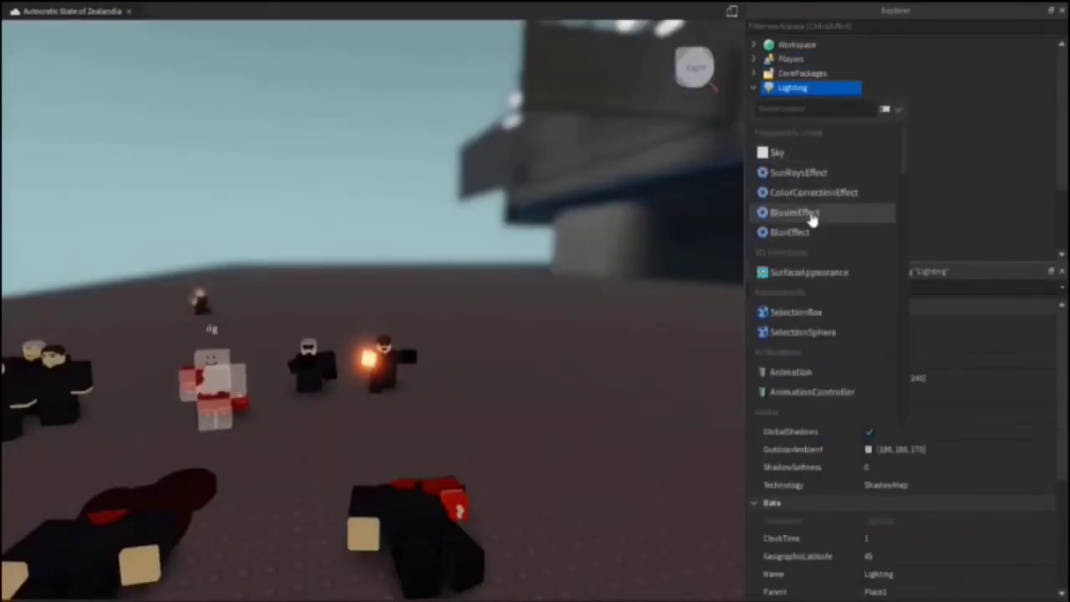
scroll(812, 209, "down", 10)
scroll(812, 209, "down", 12)
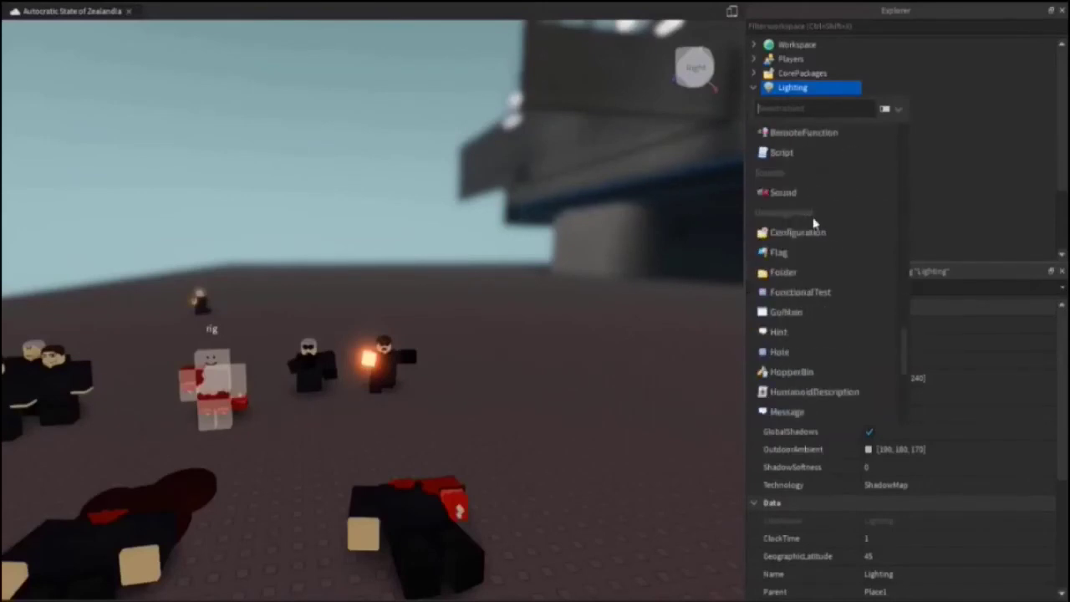
right_click_drag(613, 331, 633, 398)
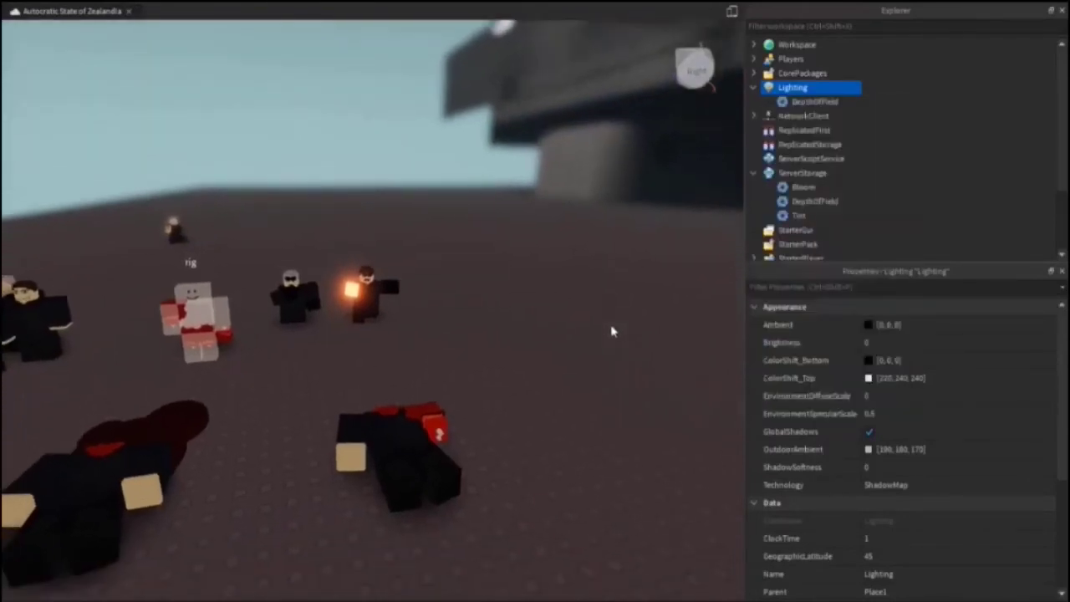
right_click_drag(611, 331, 611, 331)
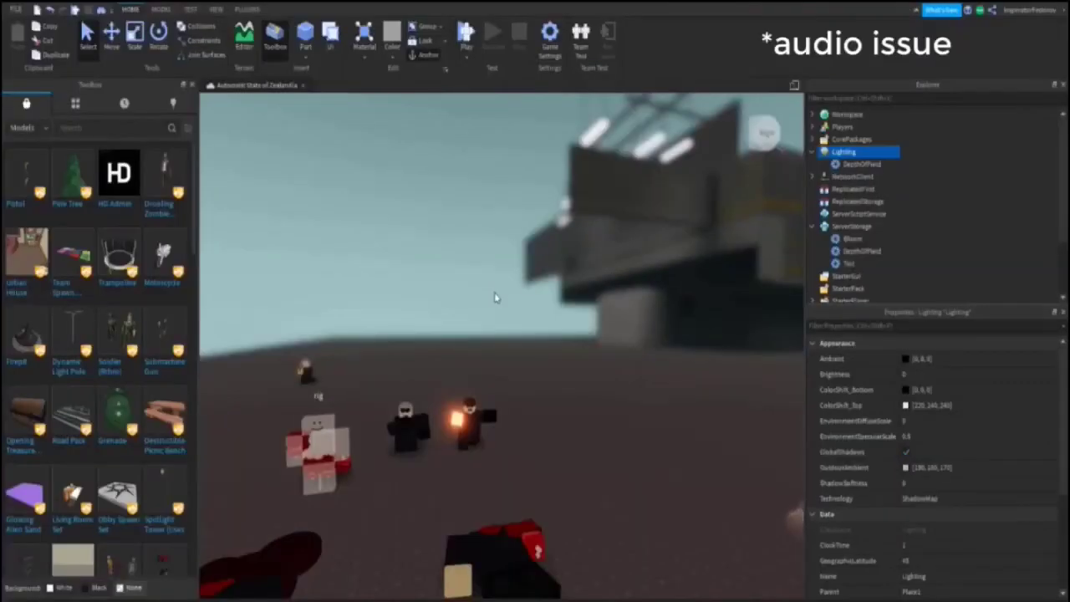
right_click_drag(495, 298, 510, 305)
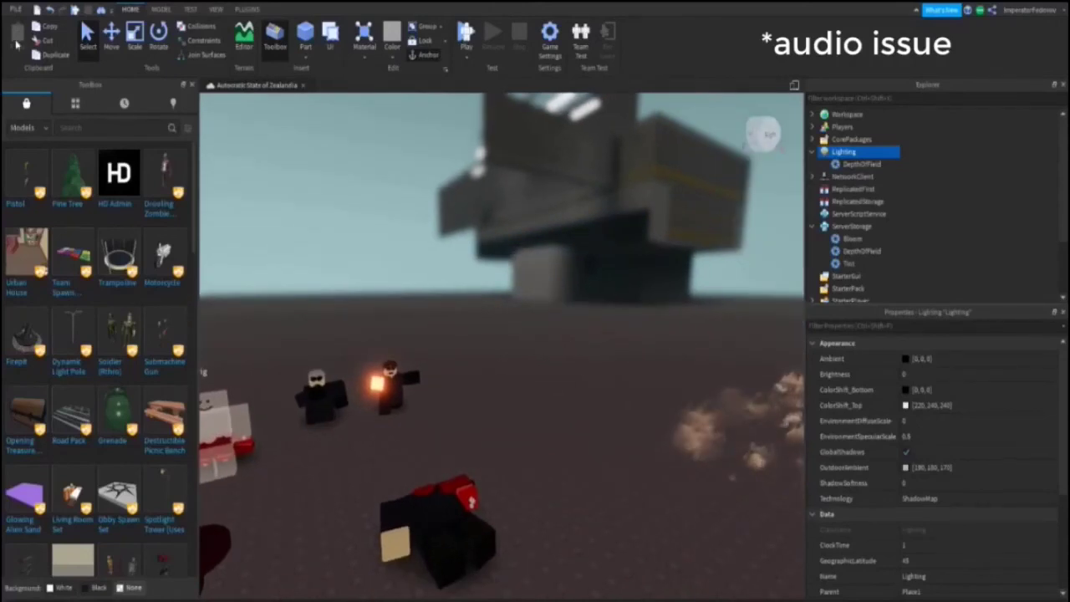
Check the Edit Quality Level in the Studio rendering settings and close the settings
left_click(15, 11)
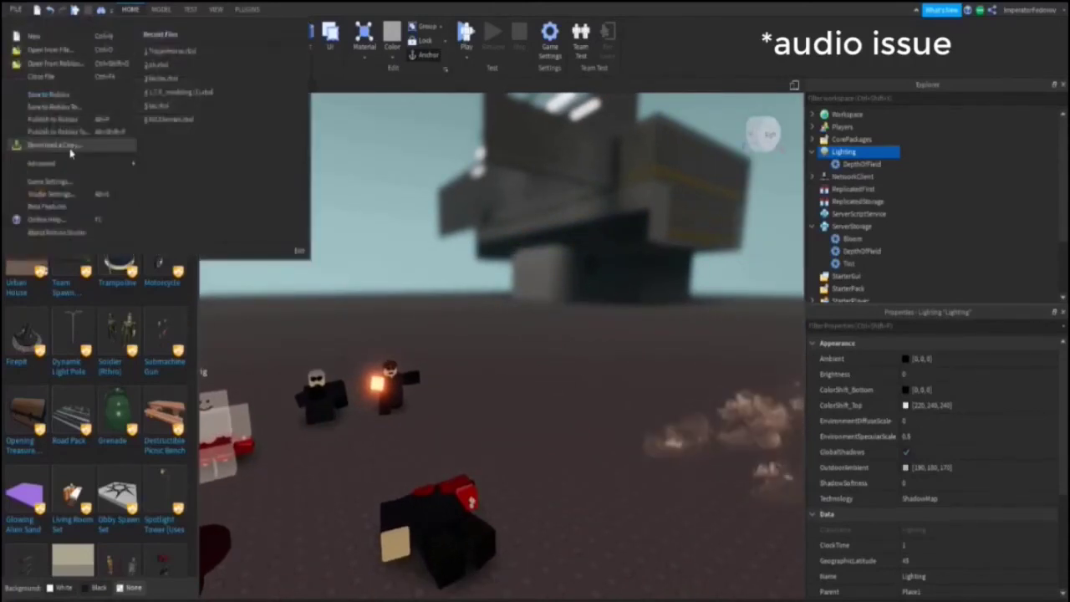
left_click(66, 194)
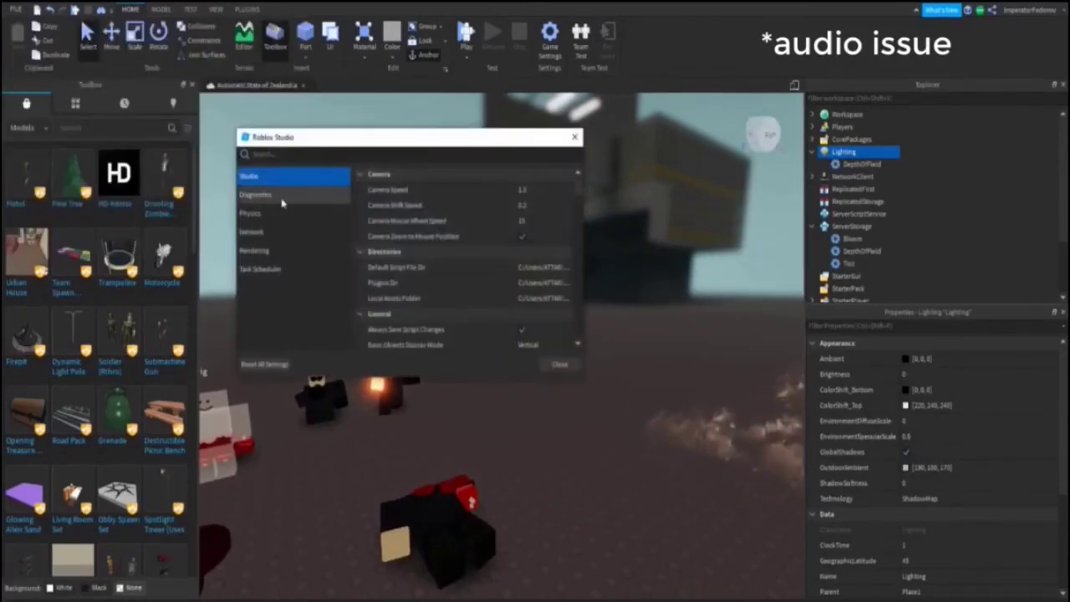
left_click(257, 254)
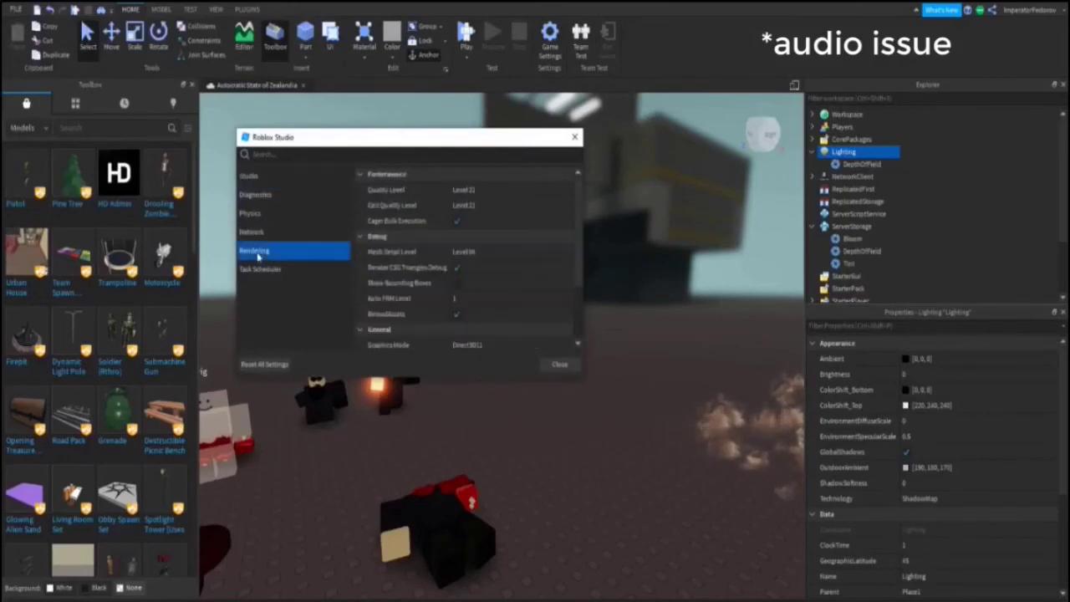
left_click(472, 205)
left_click(472, 205)
left_click(482, 302)
left_click(559, 364)
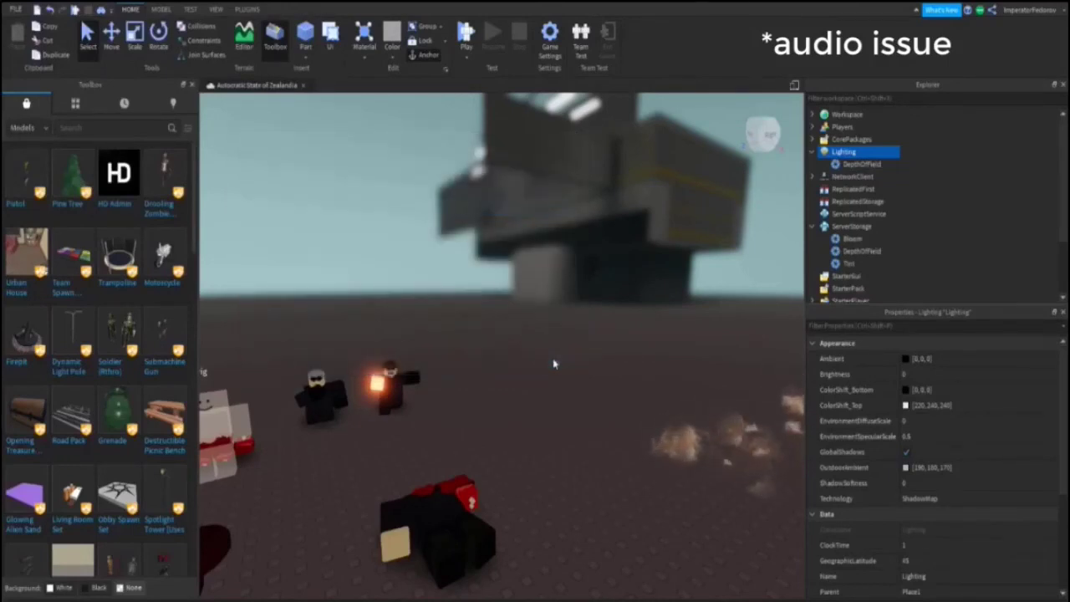
Select the DepthOfField effect under Lighting
left_click(865, 164)
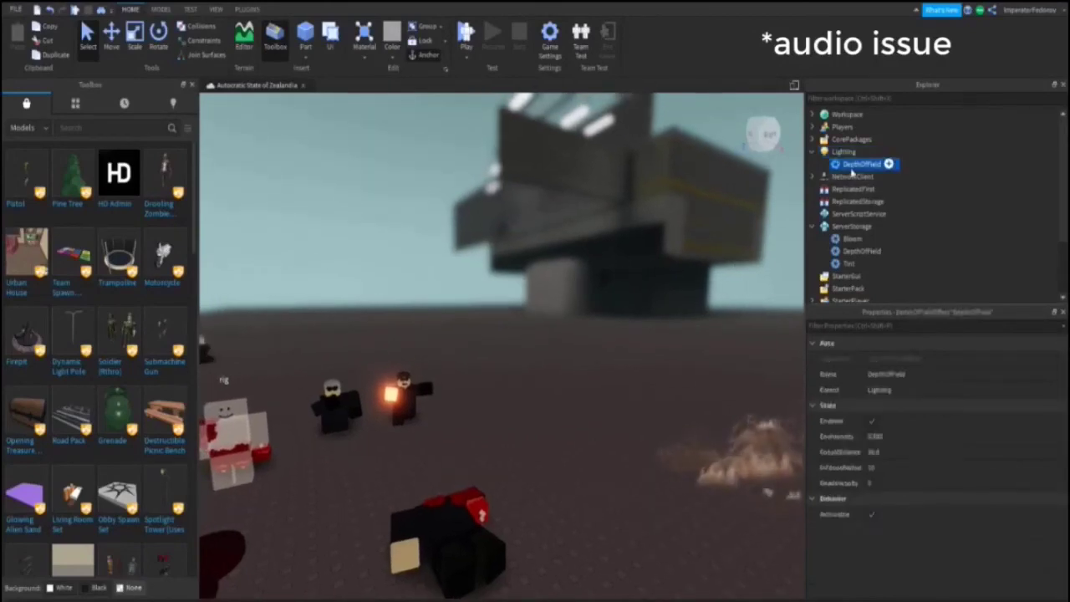